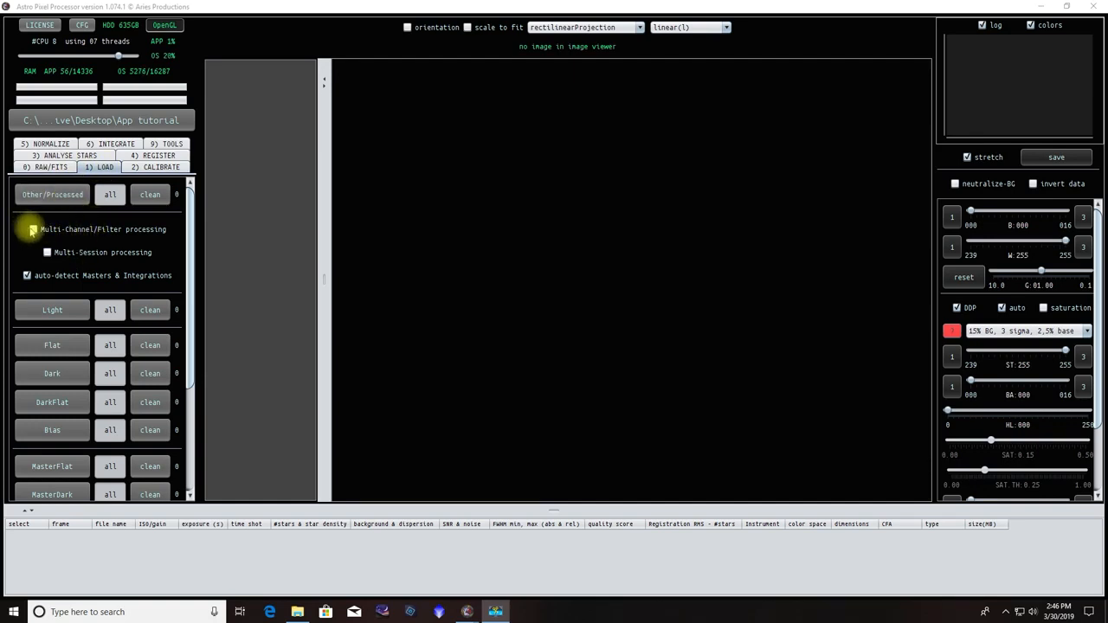
- Enable Multi-Channel/Filter processing for the project
left_click(34, 230)
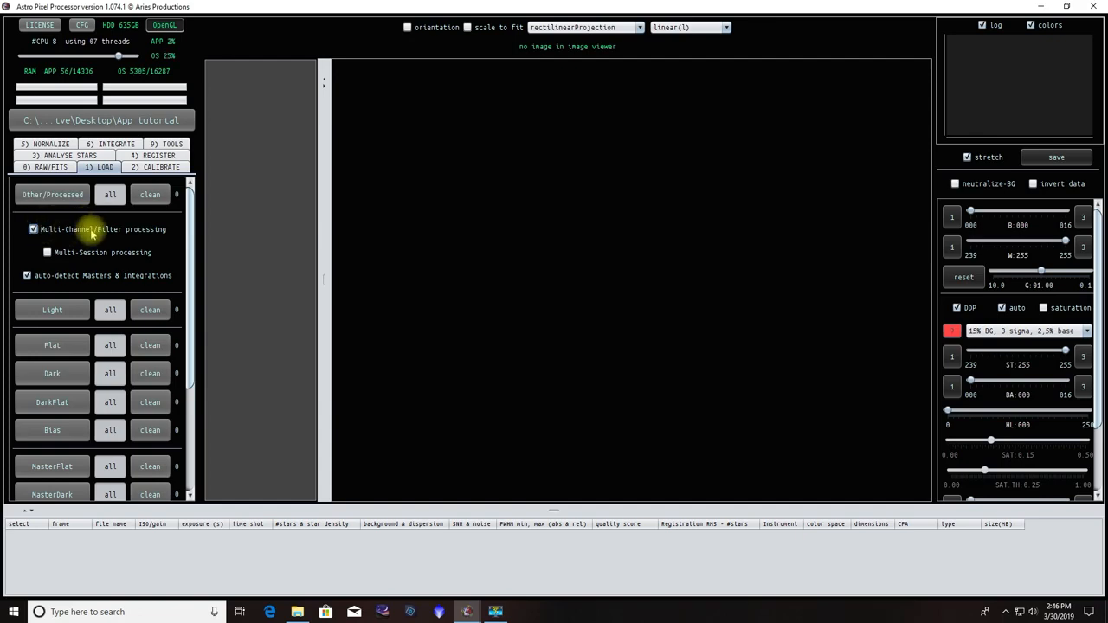
- Load the light frames m20 1x1 Blue 0080.fit through 0080-15.fit from the Lights/Blue folder and assign them to the Blue channel
scroll(92, 238, "down", 3)
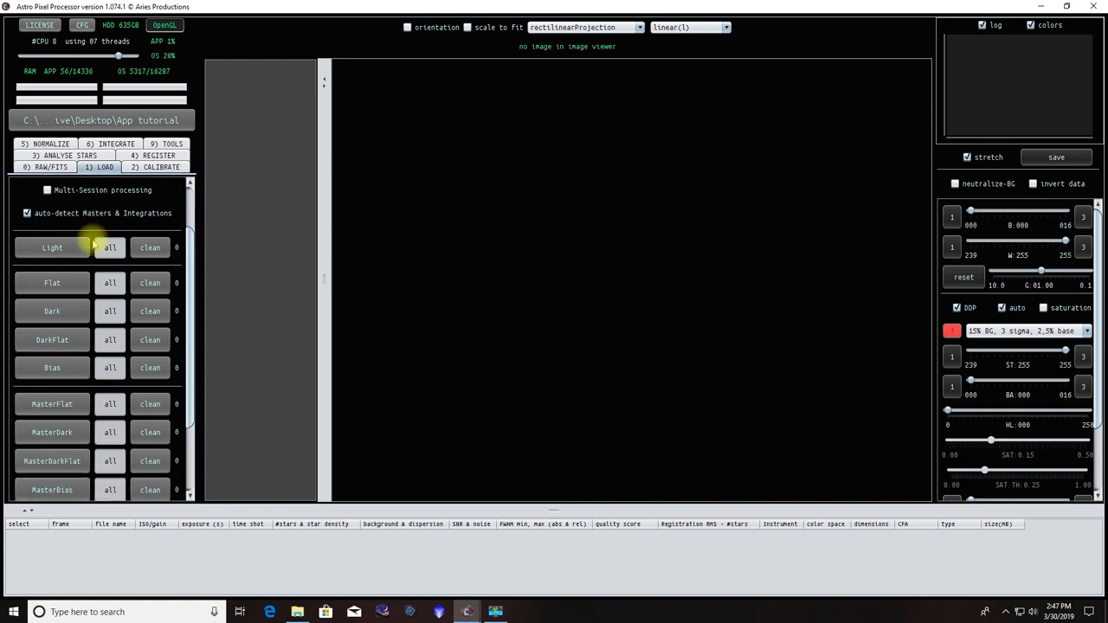
left_click(54, 249)
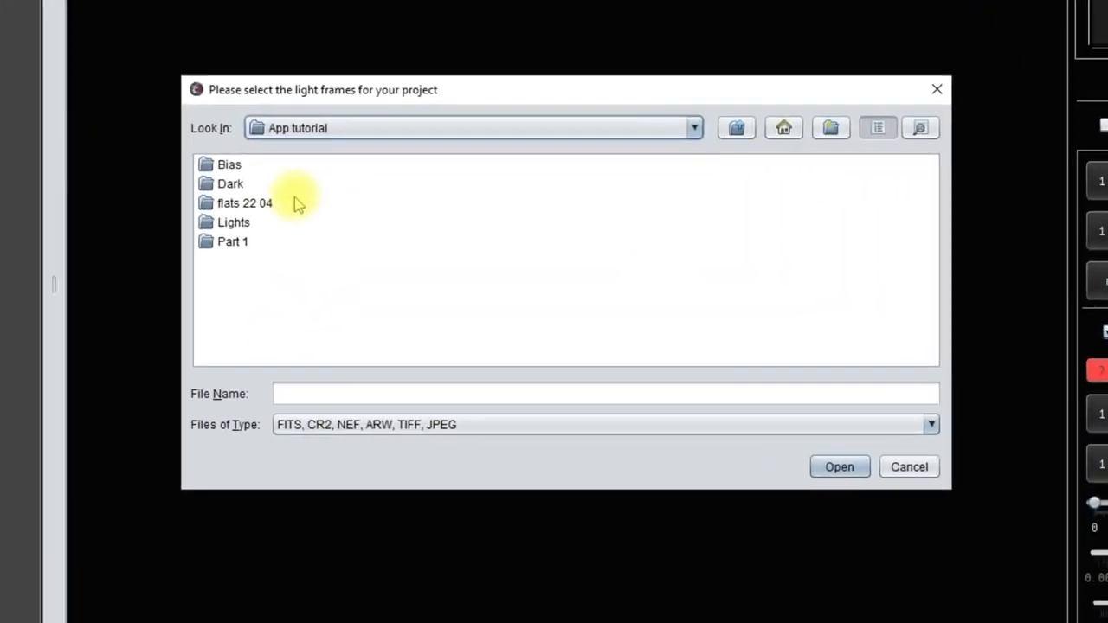
double_click(233, 222)
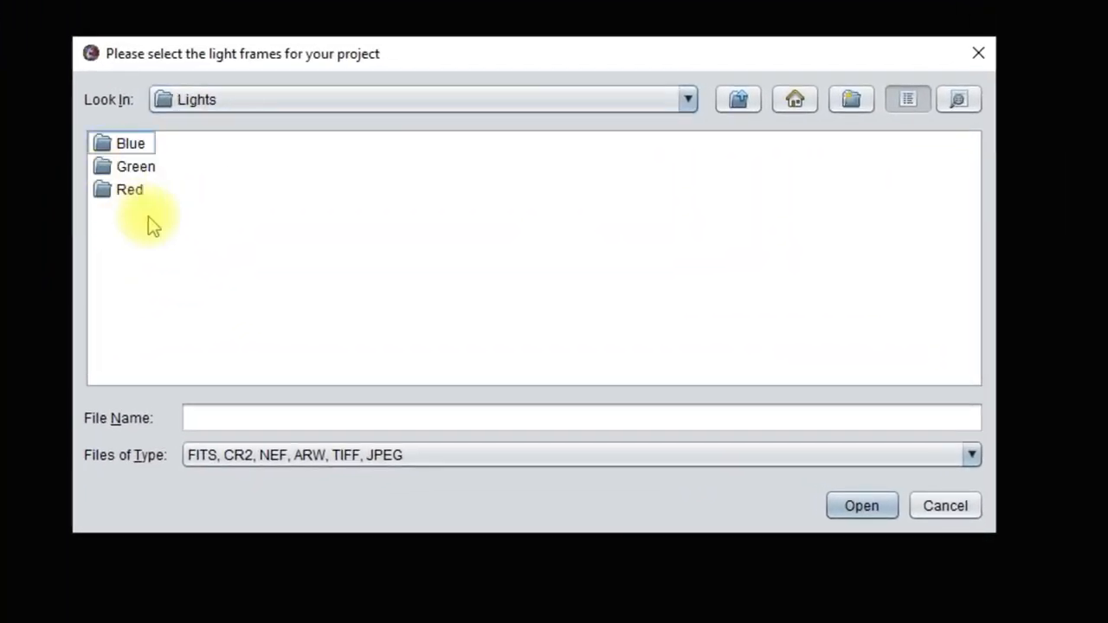
double_click(130, 145)
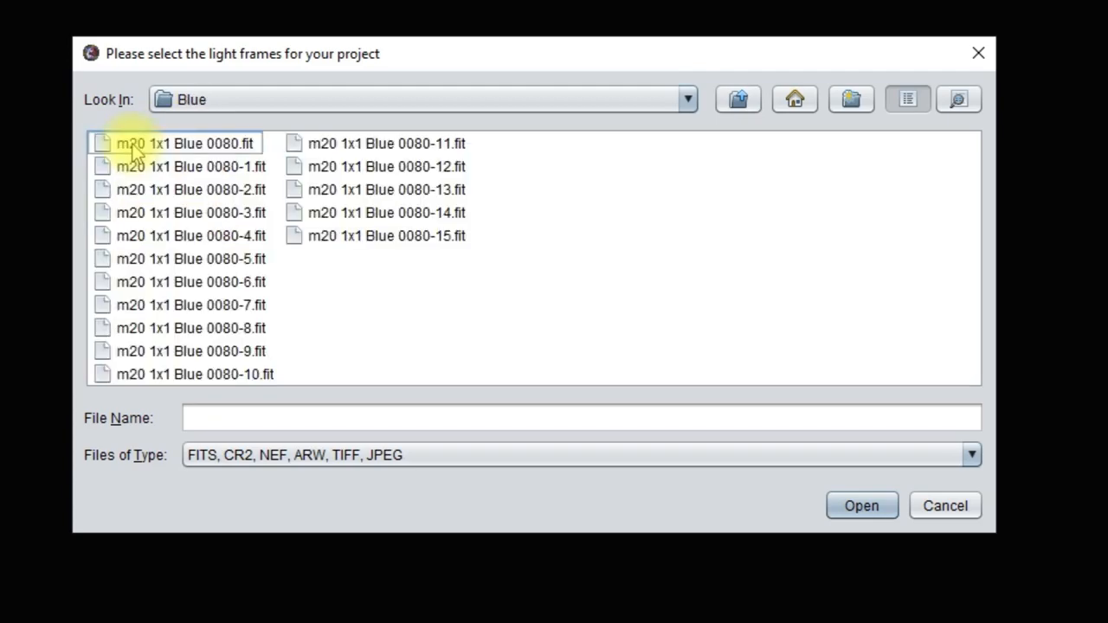
left_click(196, 149)
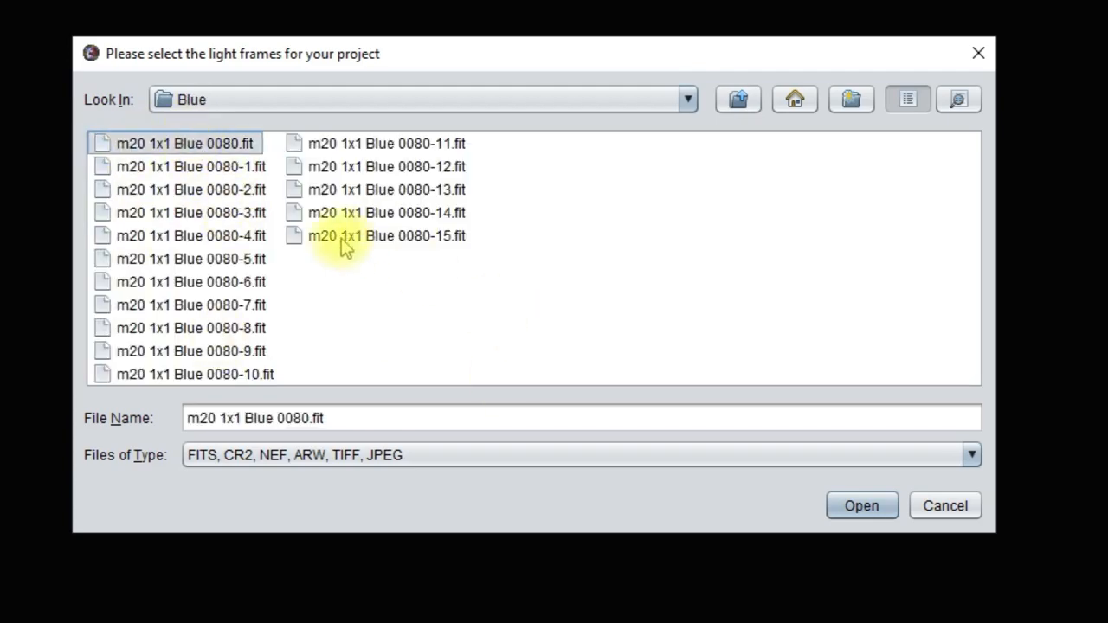
left_click(379, 240)
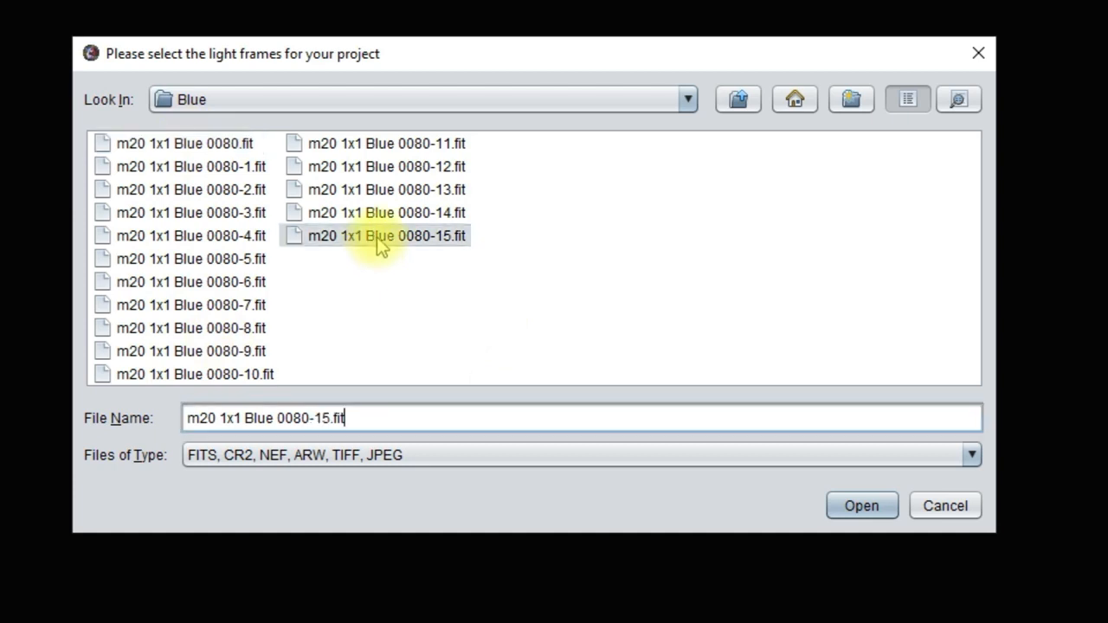
left_click(191, 149)
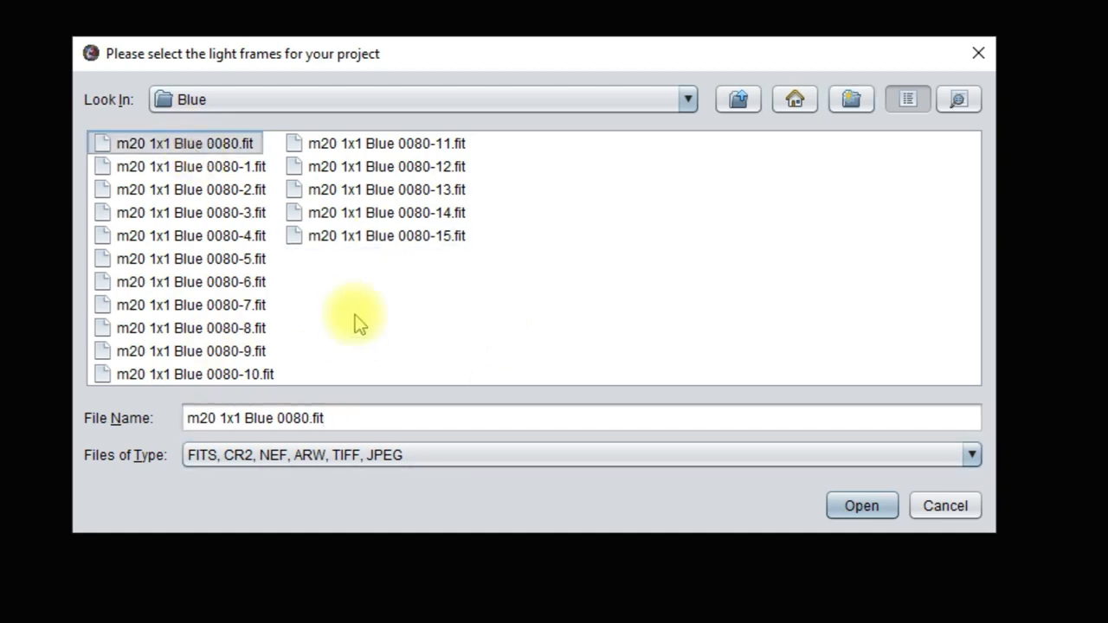
left_click(364, 238, "shift")
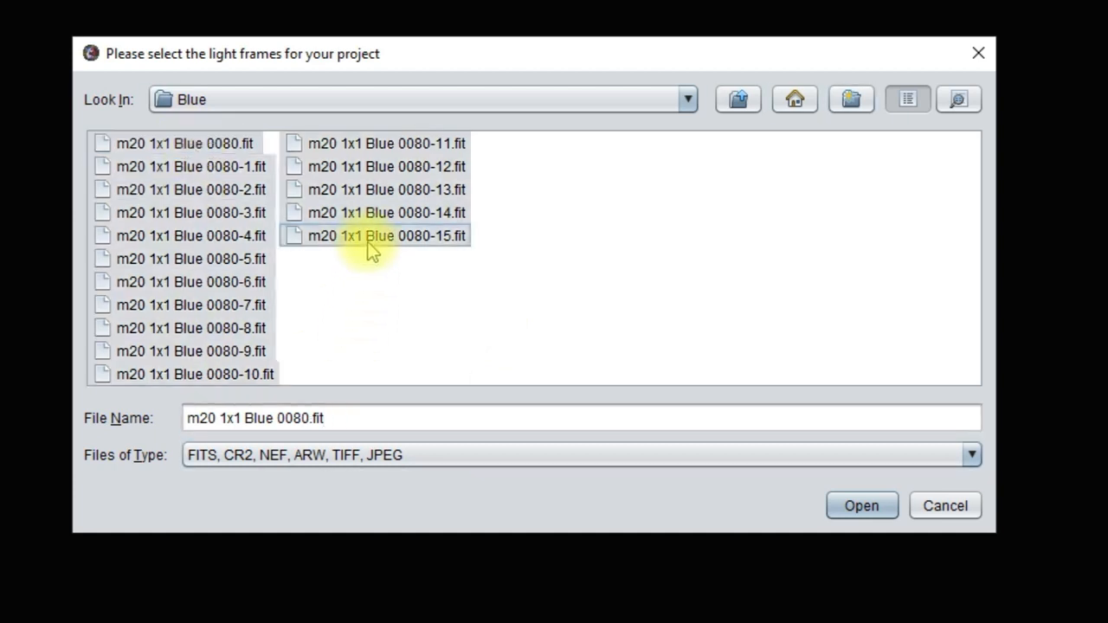
left_click(861, 506)
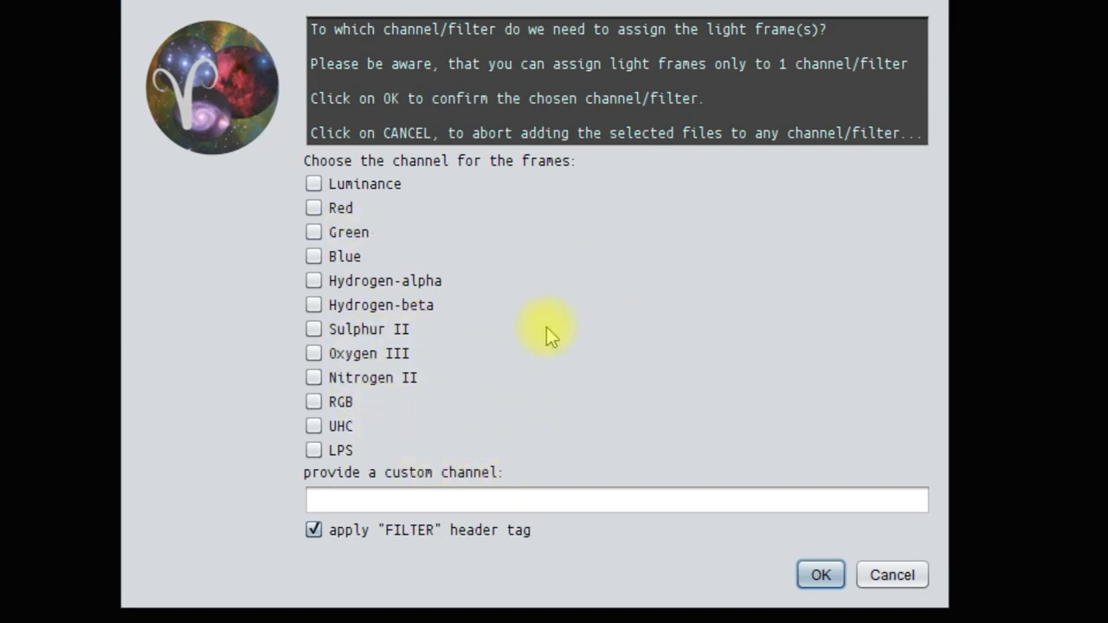
left_click(313, 256)
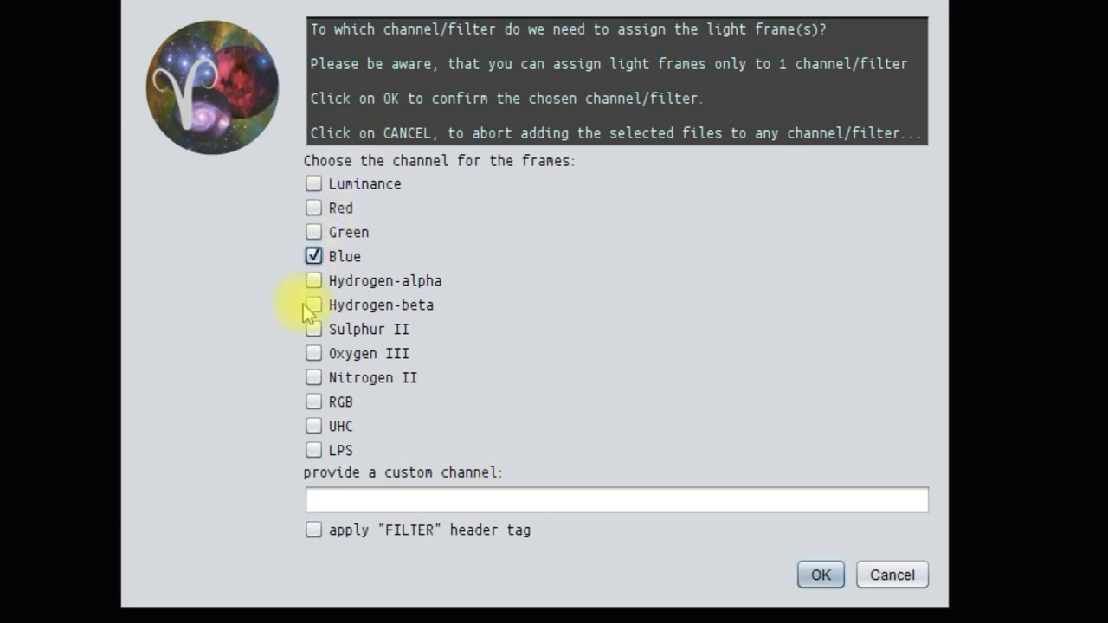
left_click(821, 574)
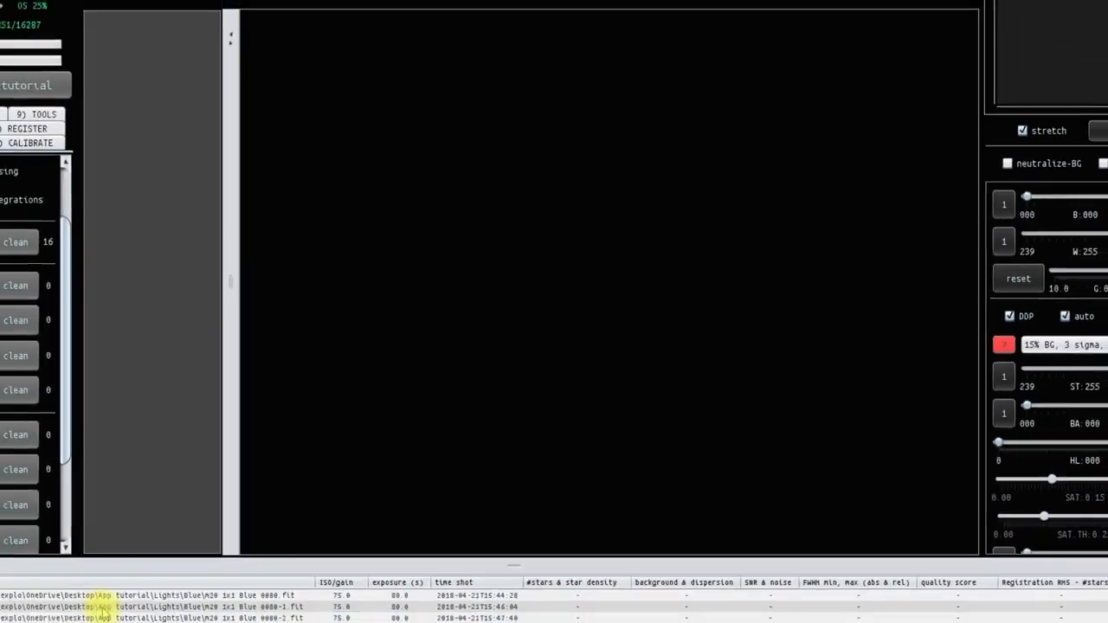
- Review the loaded Blue light frames in the file list, from the first frame to the last
scroll(218, 540, "down", 3)
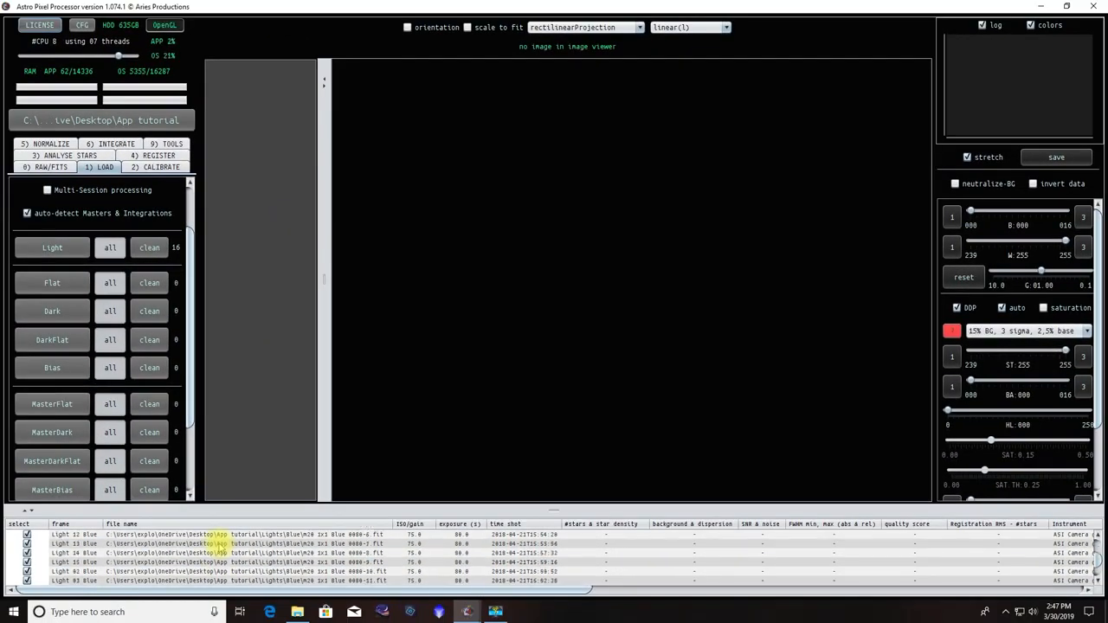
scroll(218, 540, "down", 3)
scroll(218, 540, "down", 3)
scroll(216, 542, "up", 3)
left_click(237, 535)
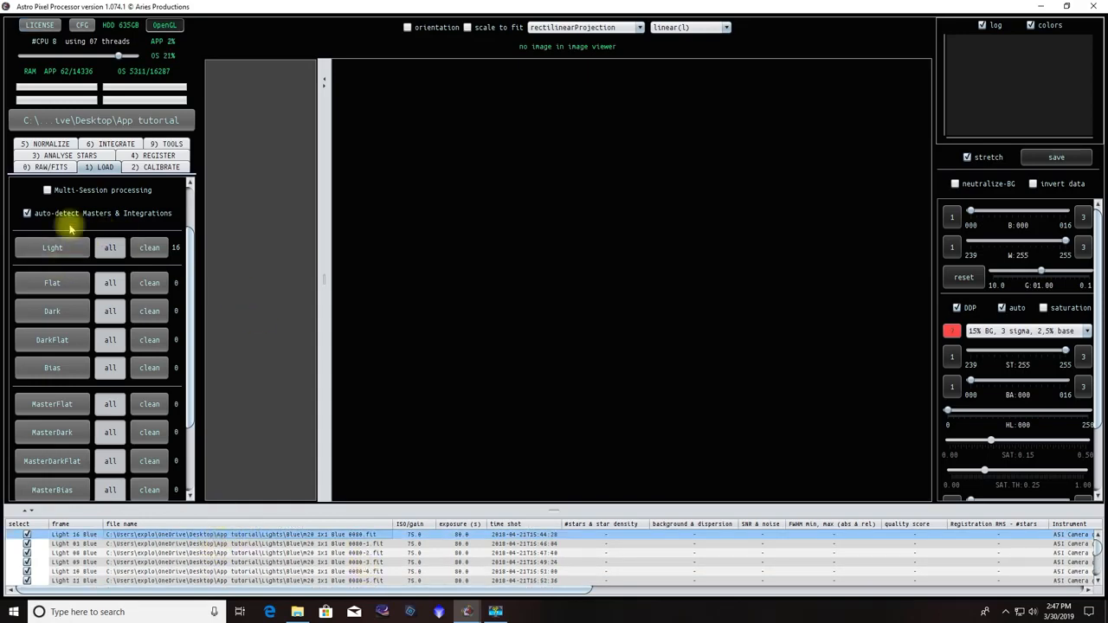
left_click(52, 248)
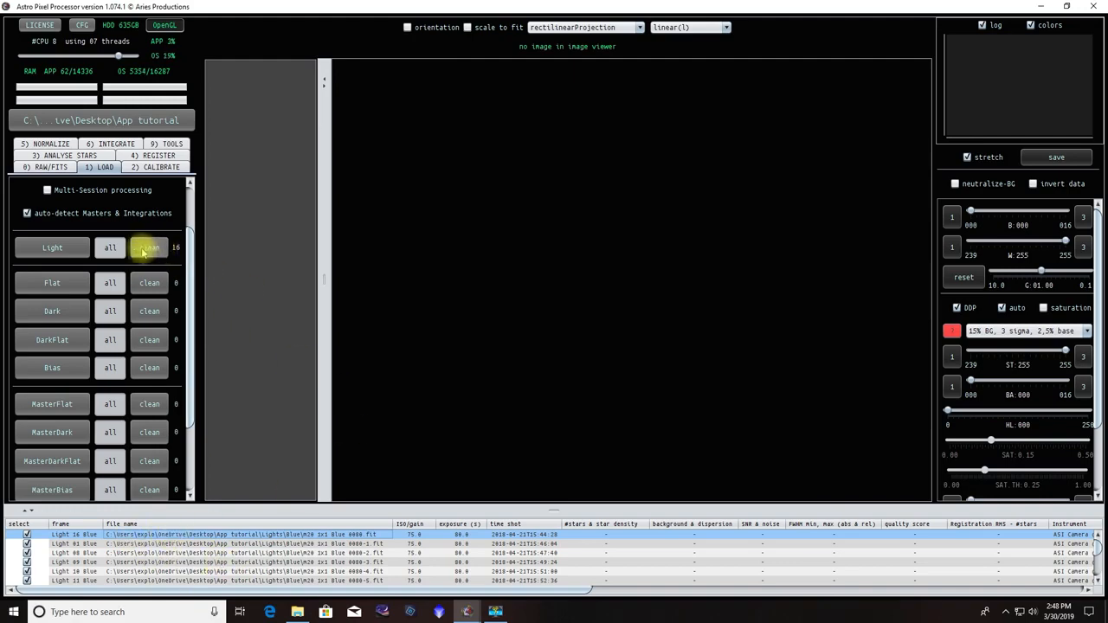
- Deselect all light frames and clean them from the file list, leaving the Light selection toggle on all
left_click(110, 247)
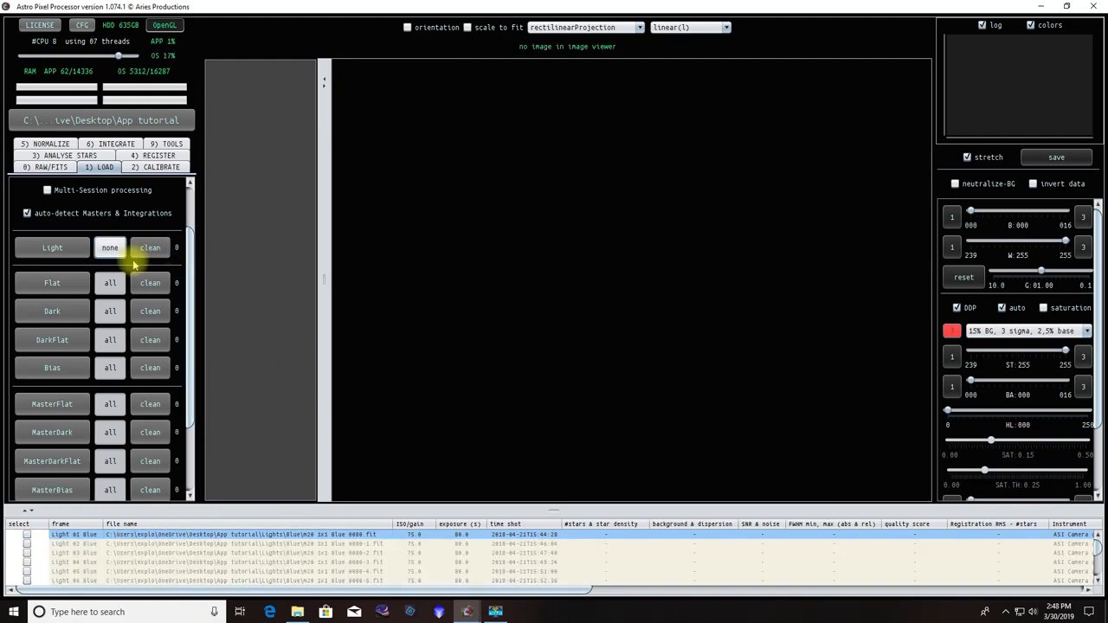
left_click(149, 248)
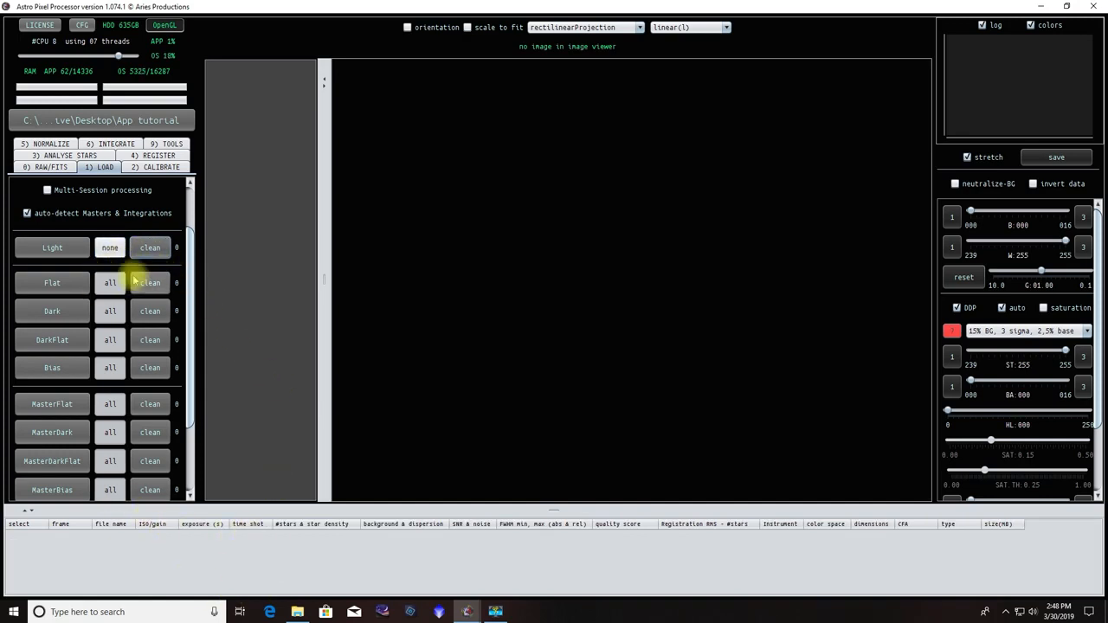
left_click(110, 248)
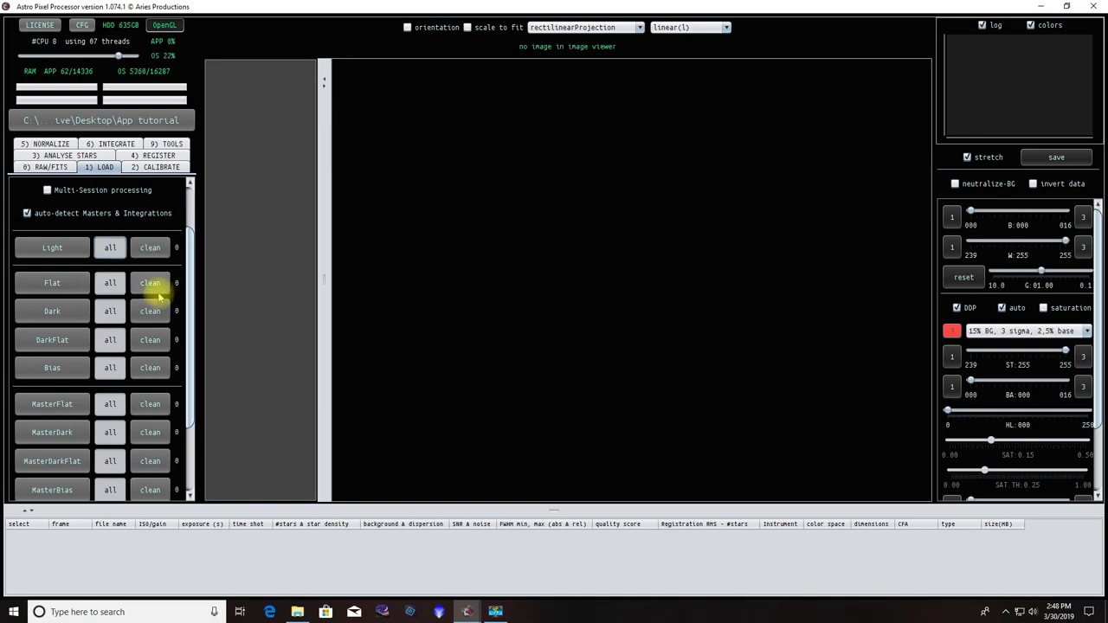
left_click(110, 250)
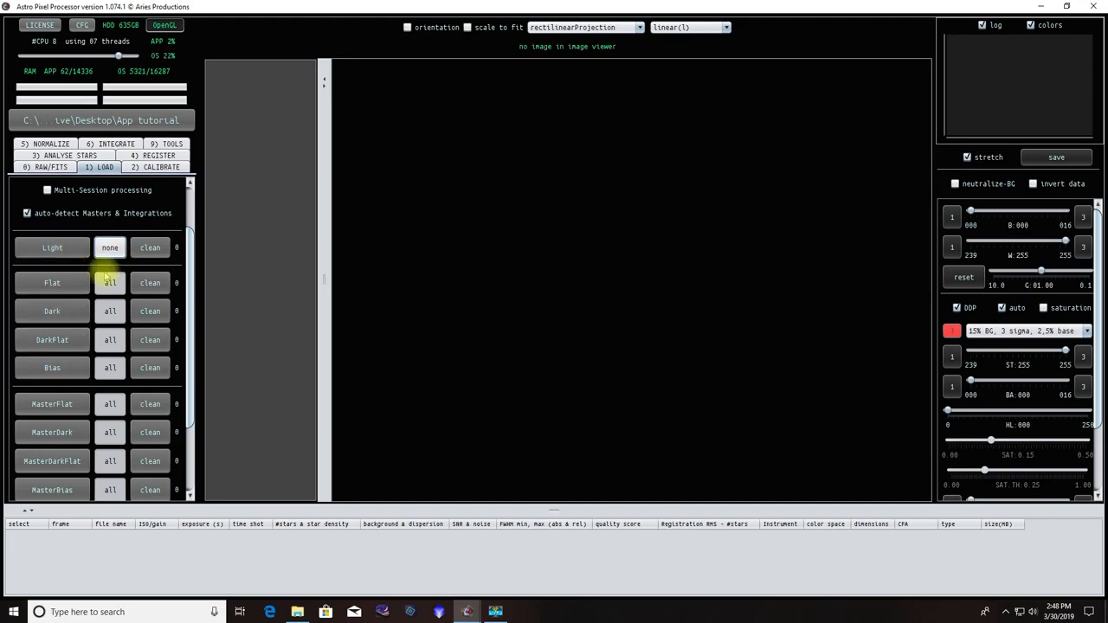
left_click(110, 247)
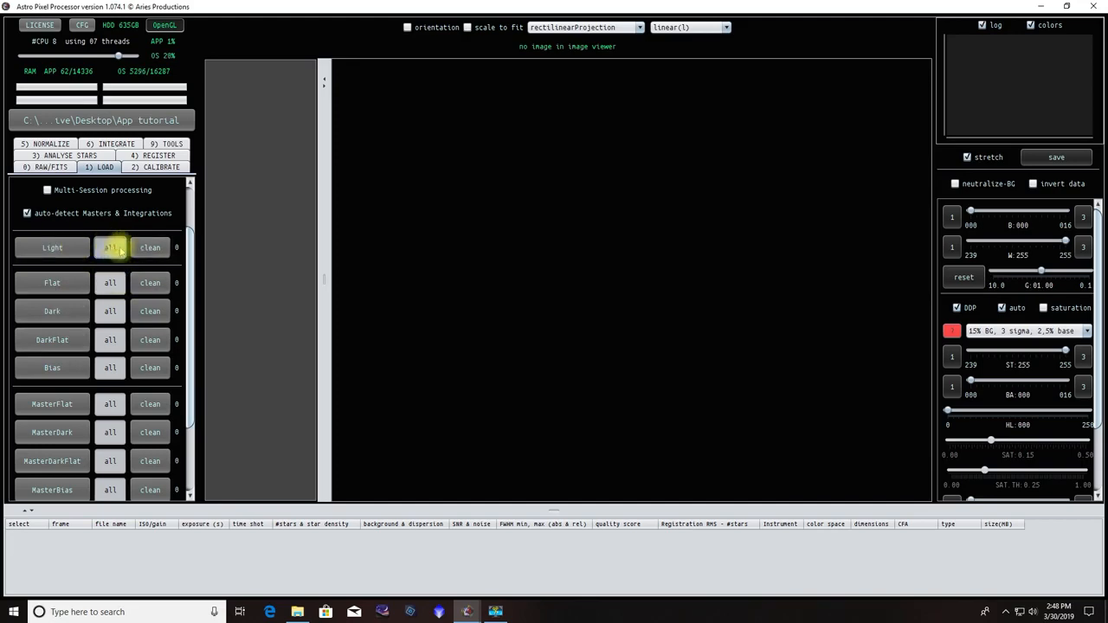
- Load all light frames in the Blue folder, m20 1x1 Blue 0080.fit through 0080-15.fit, and assign them to the Blue channel
left_click(62, 251)
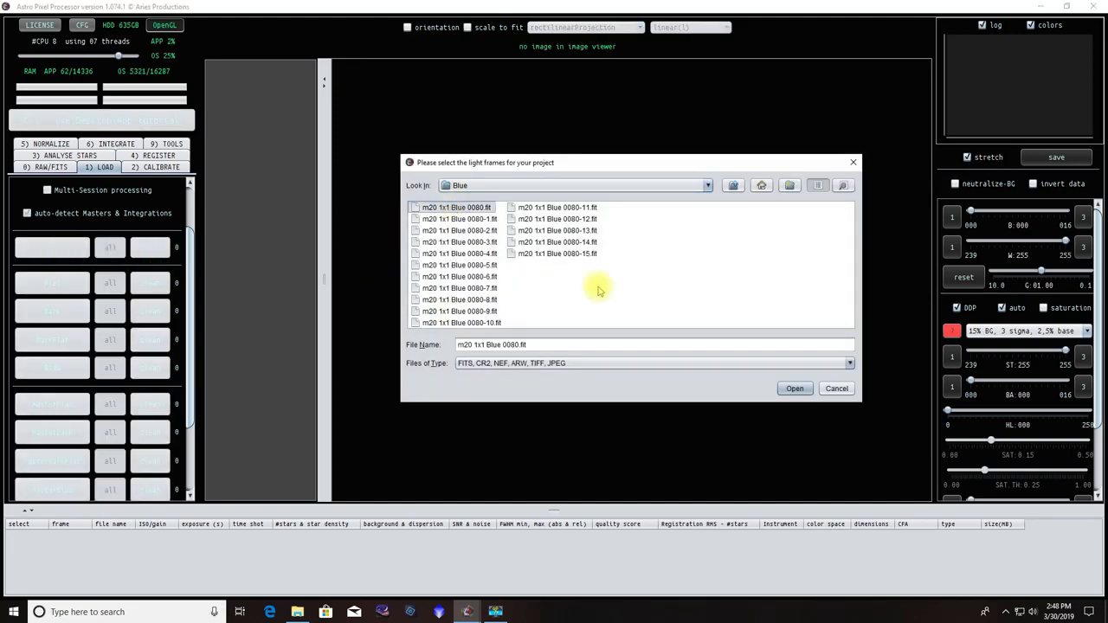
left_click(564, 254, "shift")
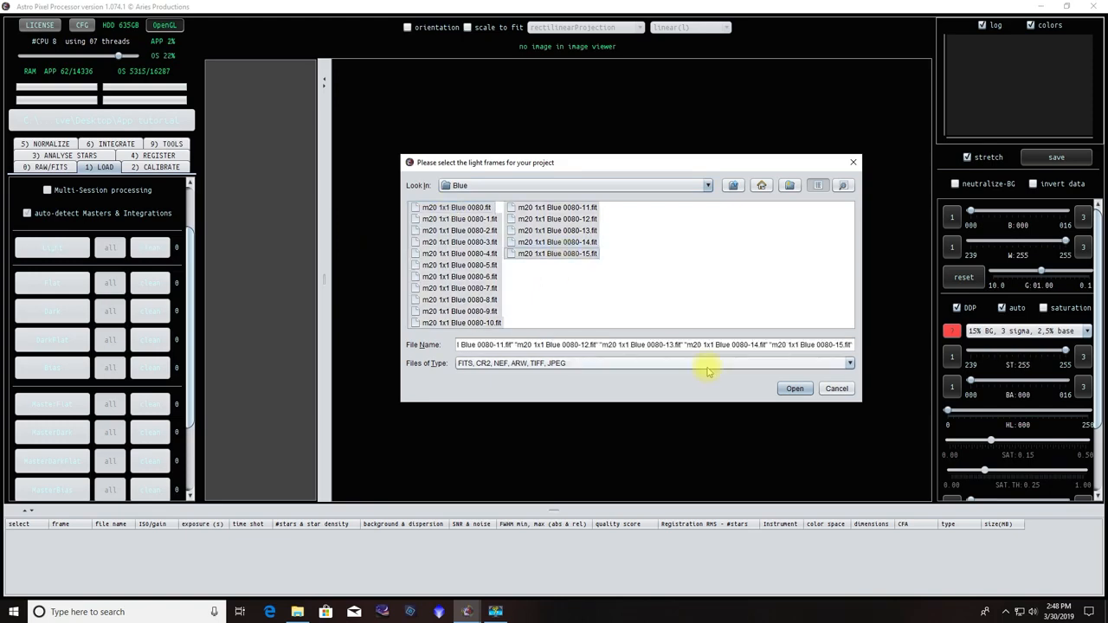
left_click(794, 388)
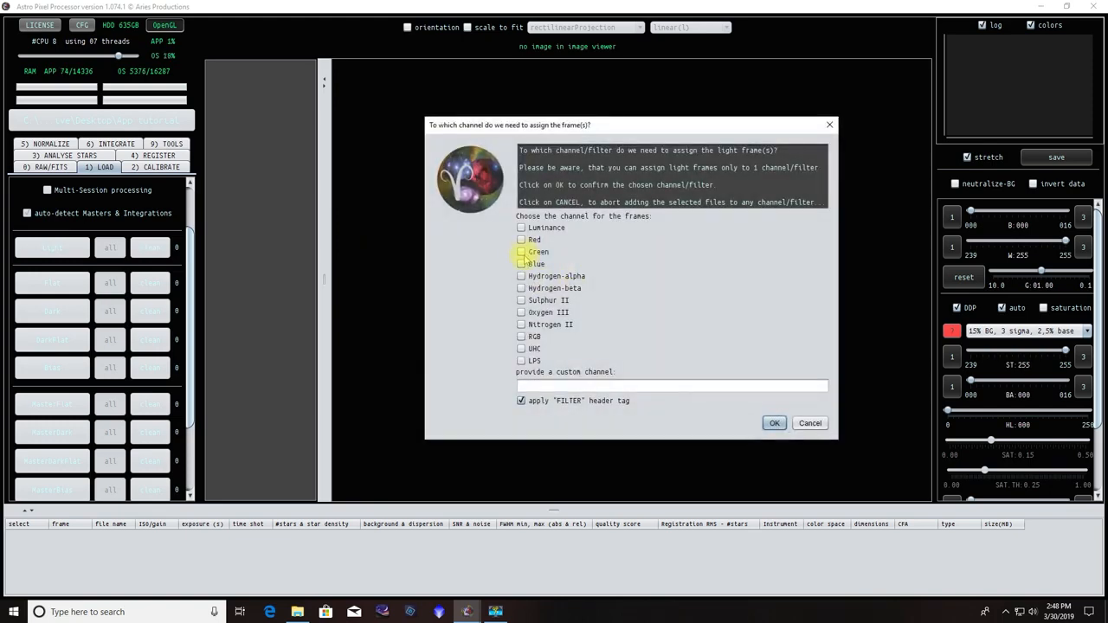
left_click(521, 264)
left_click(773, 423)
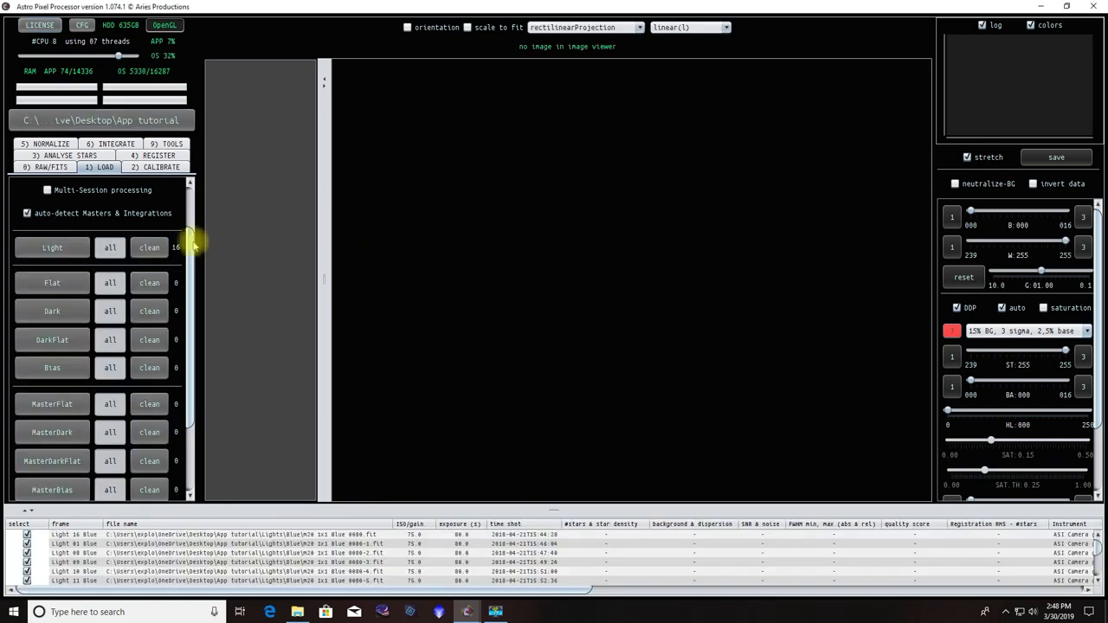
- Load all light frames in the Green folder, m20 1x1 Green 0080.fit through 0080-14.fit, and assign them to the Green channel
left_click(57, 247)
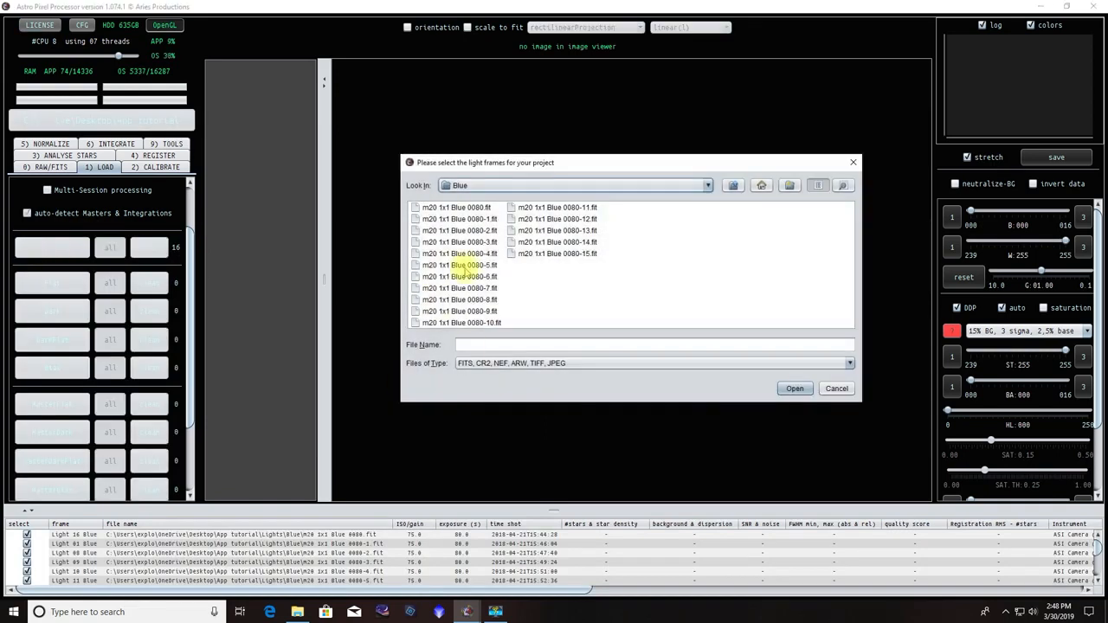
left_click(733, 185)
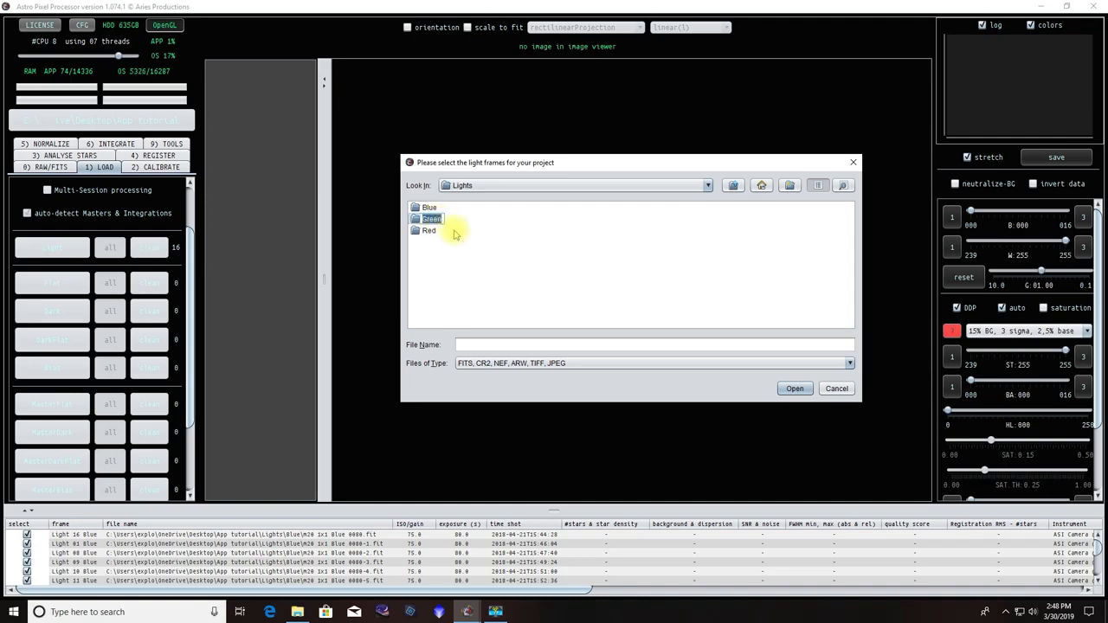
double_click(414, 220)
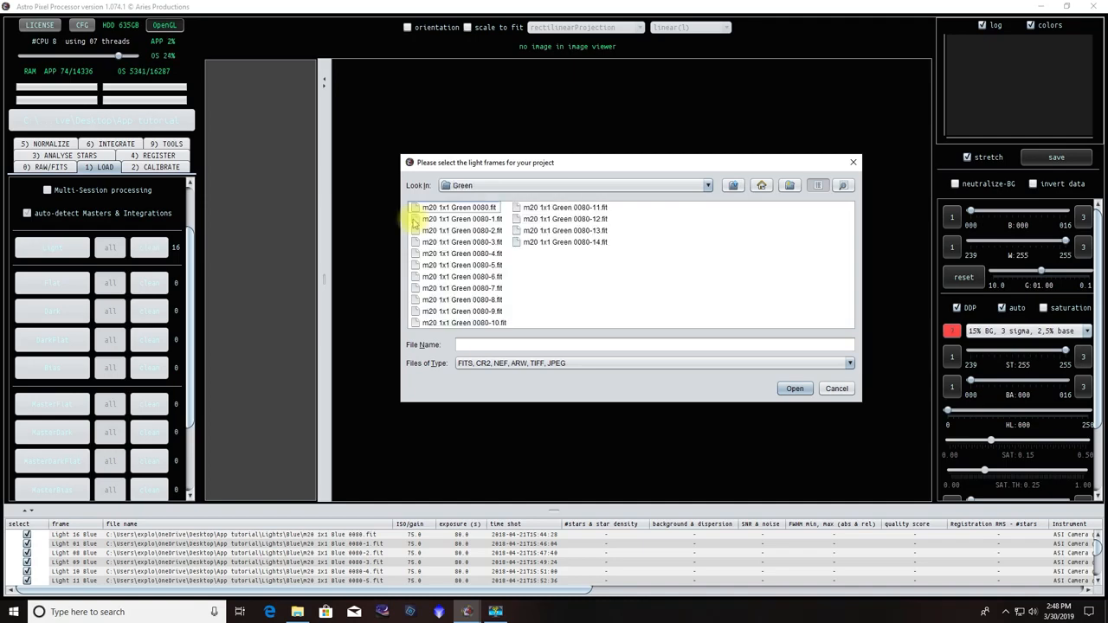
left_click(446, 206)
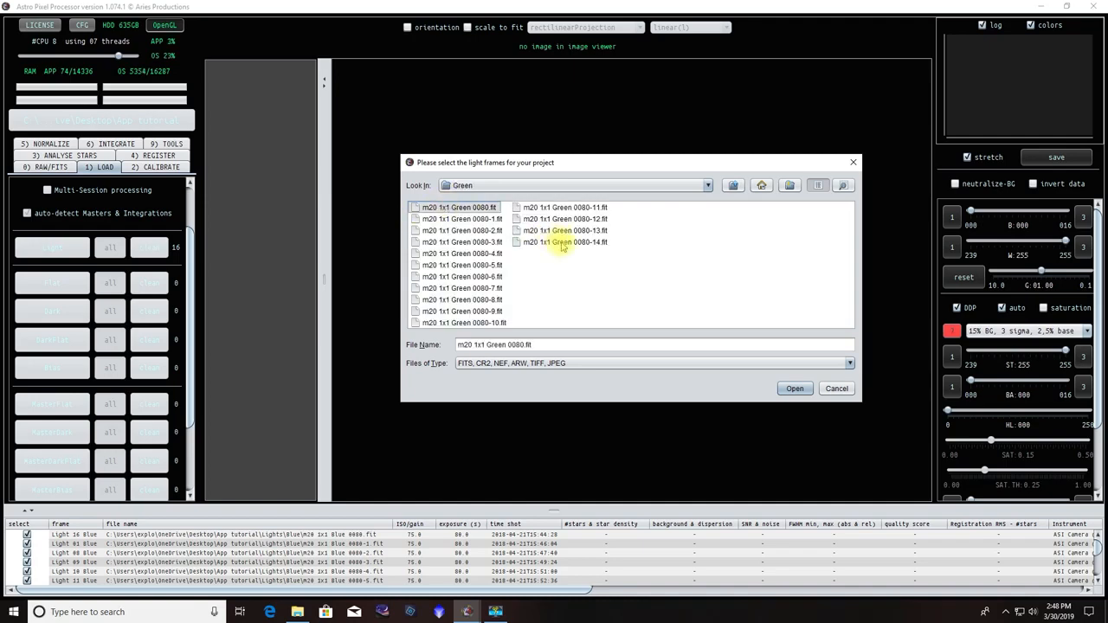
left_click(560, 242, "shift")
left_click(795, 389)
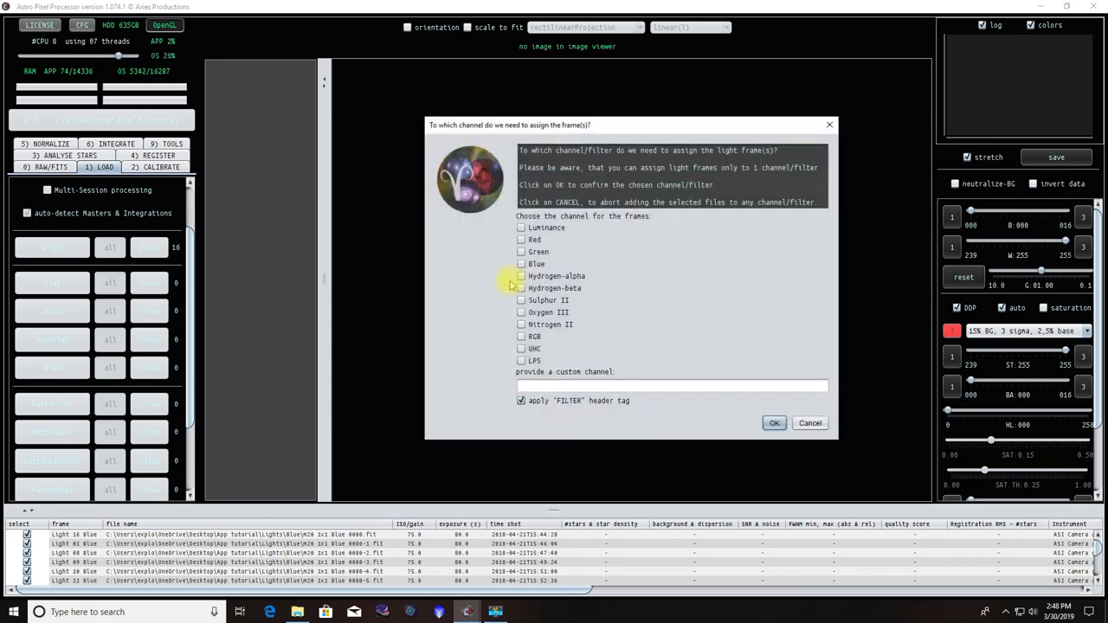
left_click(521, 252)
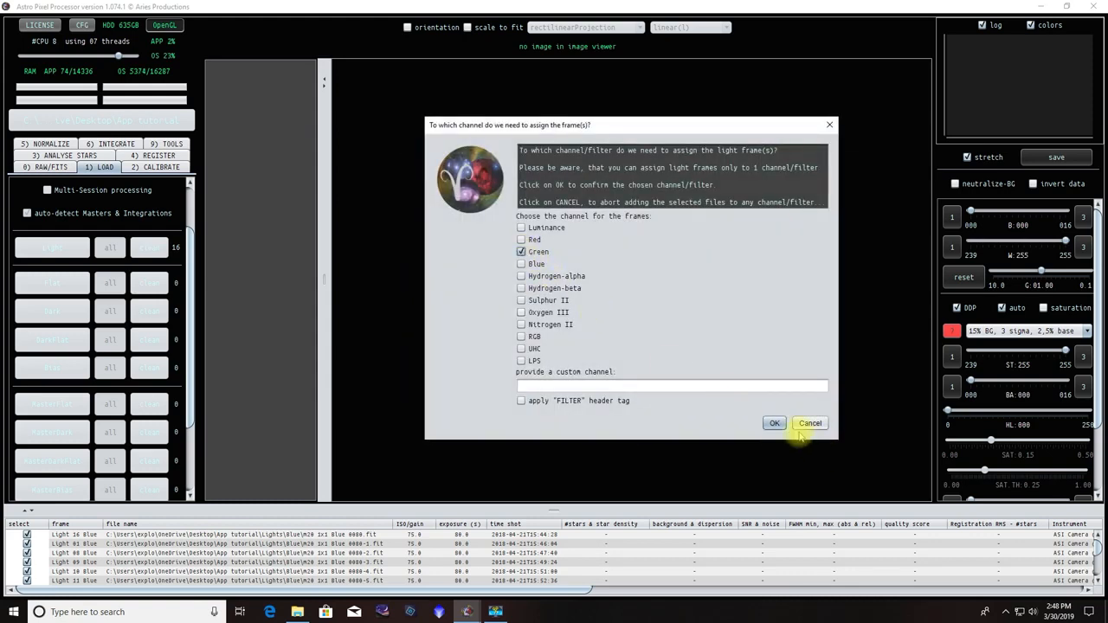
left_click(772, 423)
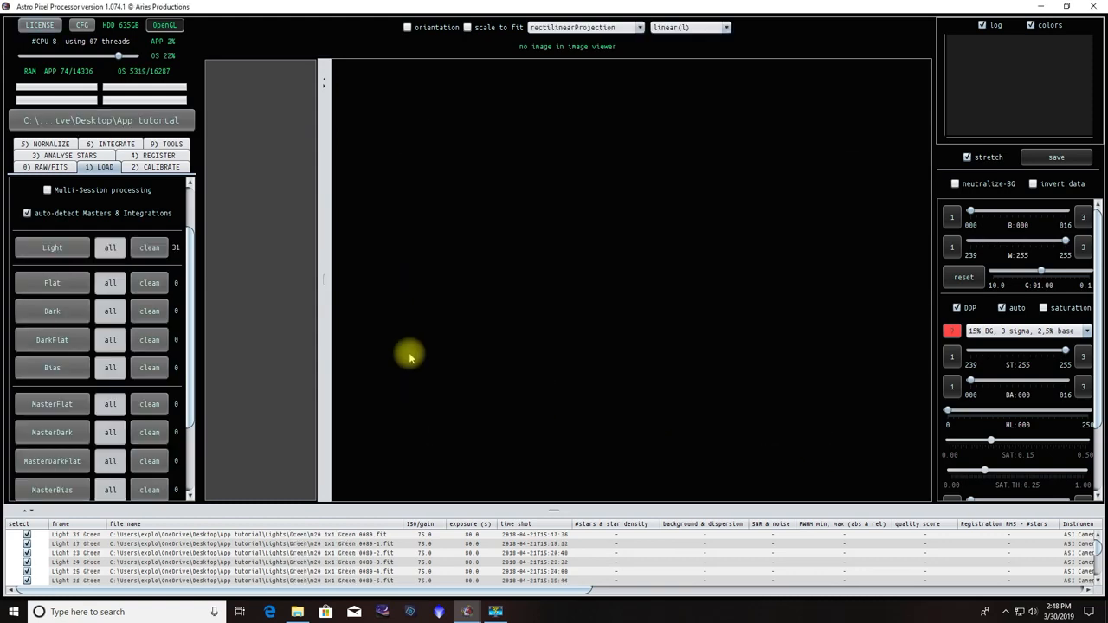
- Load m20 1x1 Red 0080.fit through 0080-14.fit from the Red folder as Red channel light frames, and check the frame list
left_click(65, 248)
left_click(732, 185)
double_click(424, 233)
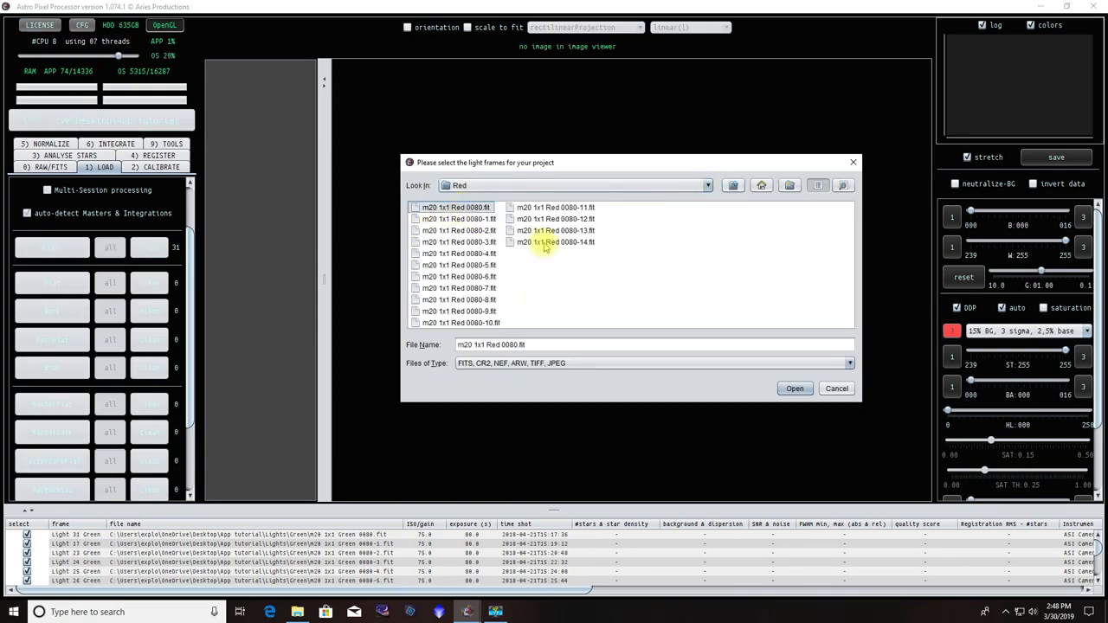
left_click(546, 246, "shift")
key("Return")
left_click(773, 423)
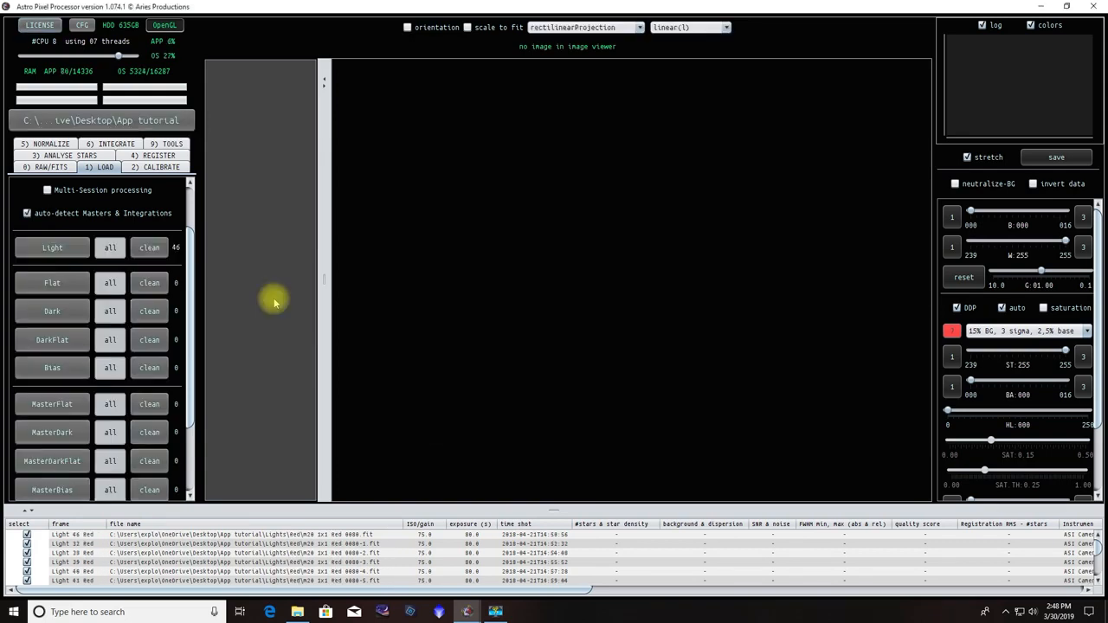
scroll(208, 559, "down", 2)
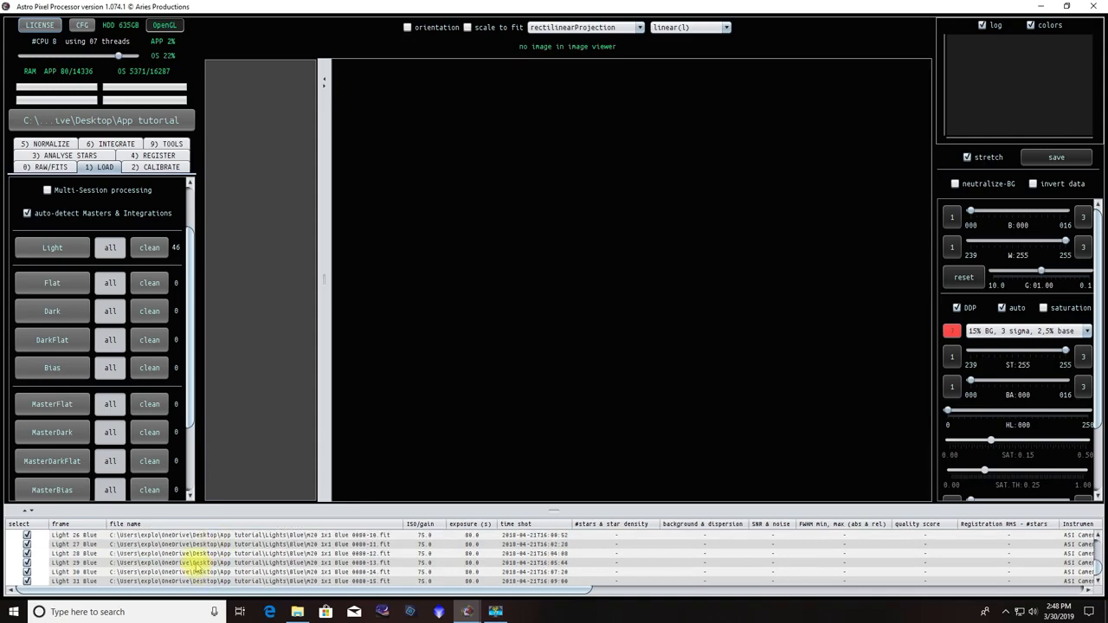
scroll(164, 574, "down", 5)
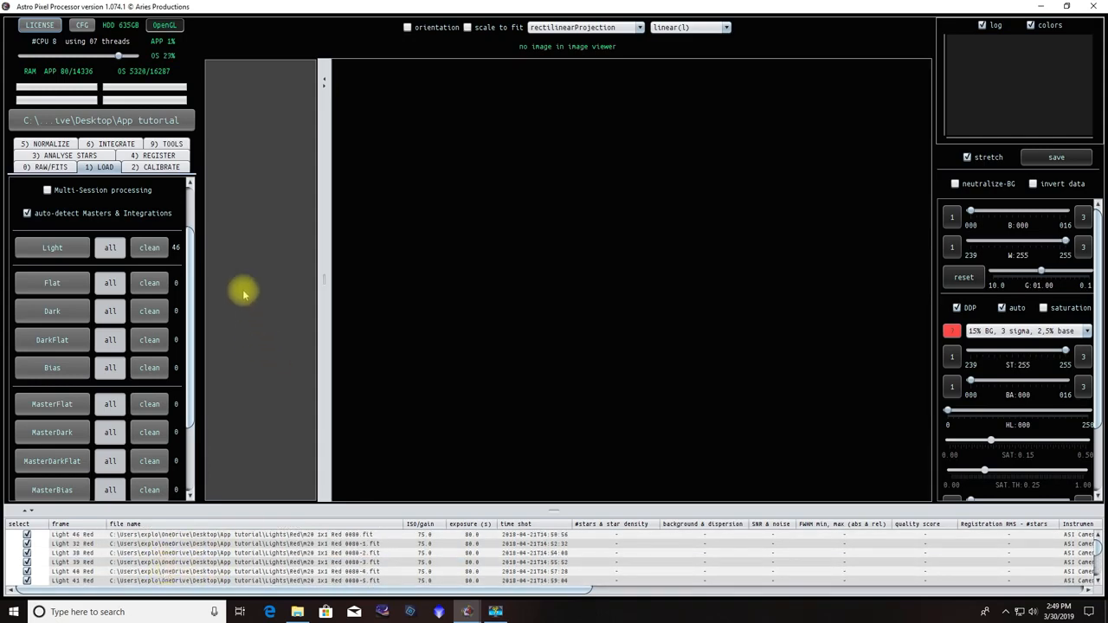
- Load flats 22 04 1x1 Blue 0002.910.fit through 0002.910-19.fit as flat frames and assign them to the Blue channel
left_click(52, 284)
left_click(735, 185)
left_click(734, 184)
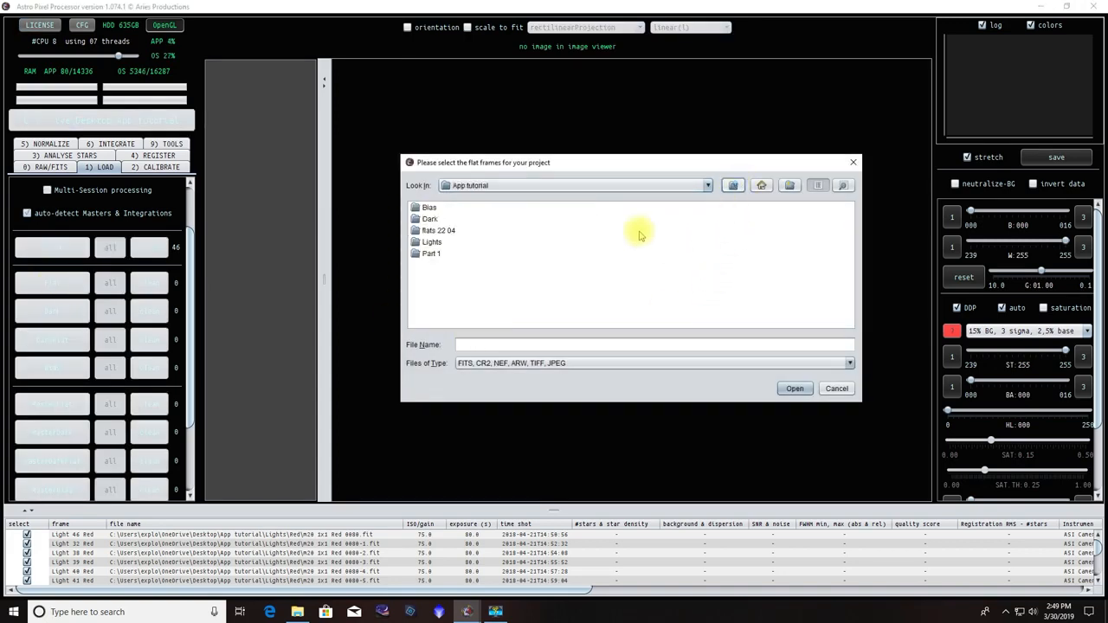
double_click(442, 230)
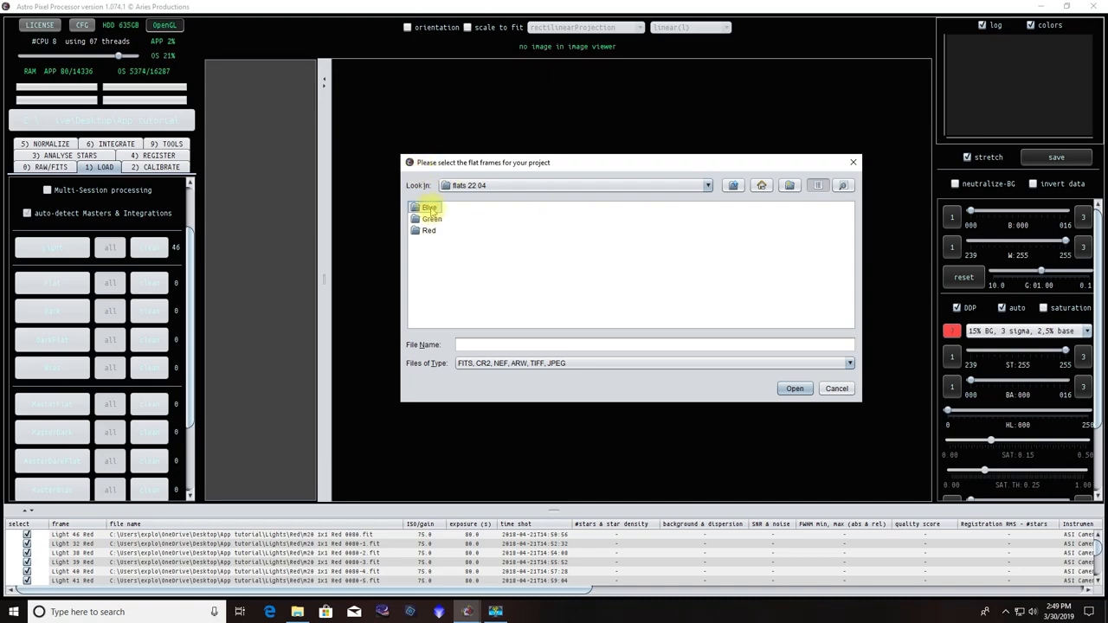
double_click(430, 211)
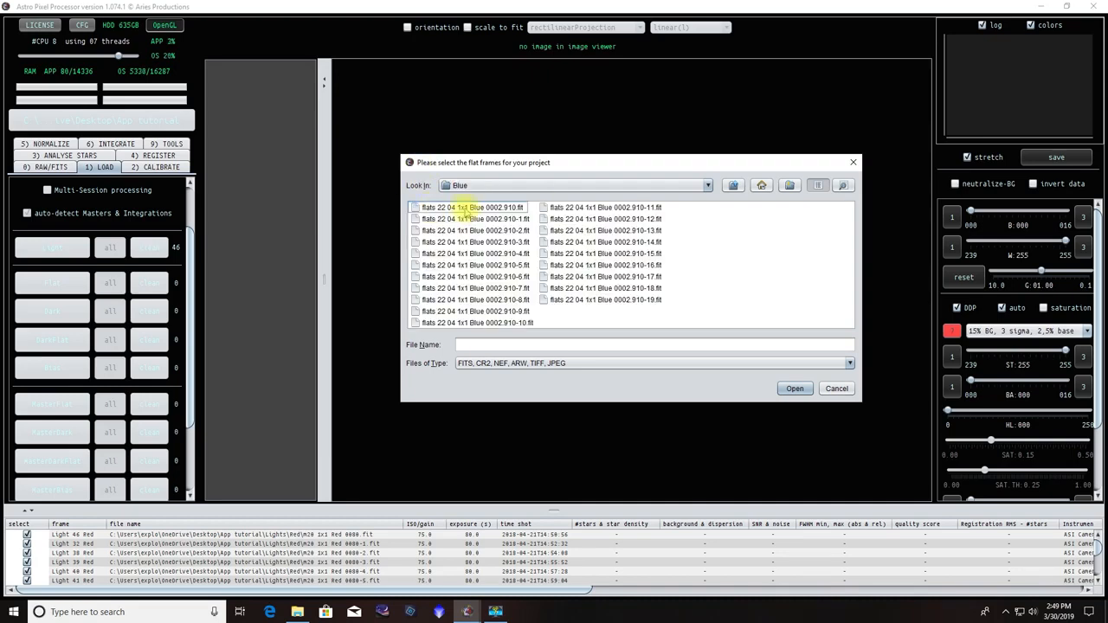
left_click(606, 300, "shift")
left_click(795, 389)
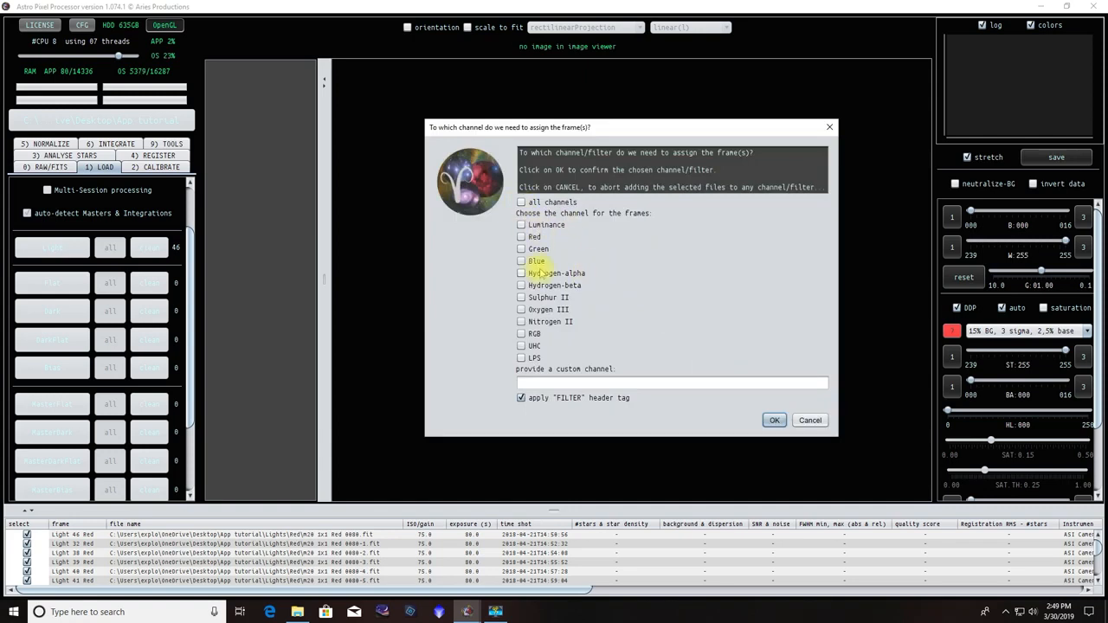
left_click(771, 421)
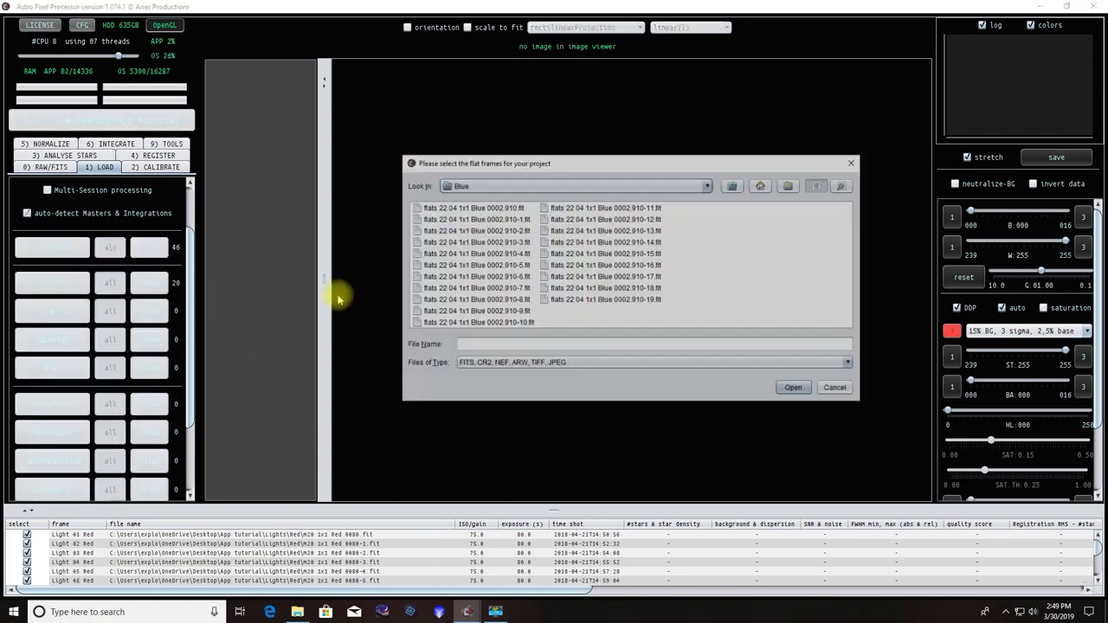
- Load all flat frames in the Green folder of flats 22 04 and assign them to the Green channel
left_click(733, 185)
double_click(464, 219)
left_click(470, 208)
left_click(614, 301, "shift")
left_click(795, 388)
left_click(522, 249)
left_click(773, 420)
- Load flats 22 04 1x1 Red 0007.fit through 0007-8.fit as flat frames and assign them to the Red channel
left_click(51, 282)
left_click(734, 185)
double_click(428, 229)
left_click(465, 207)
left_click(469, 299, "shift")
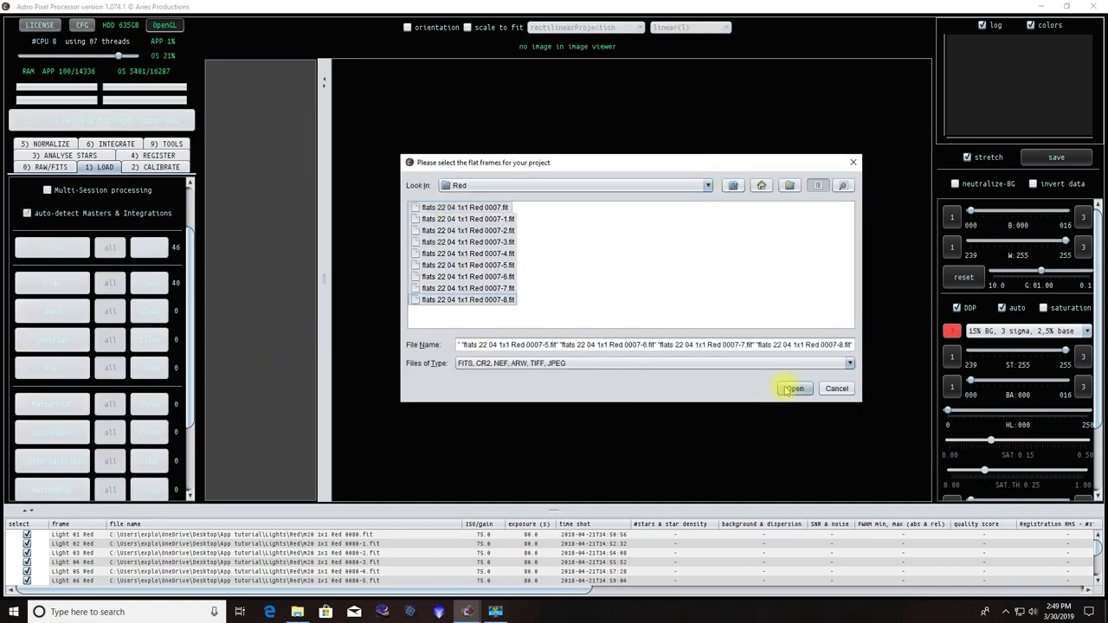
left_click(793, 388)
left_click(524, 238)
left_click(774, 421)
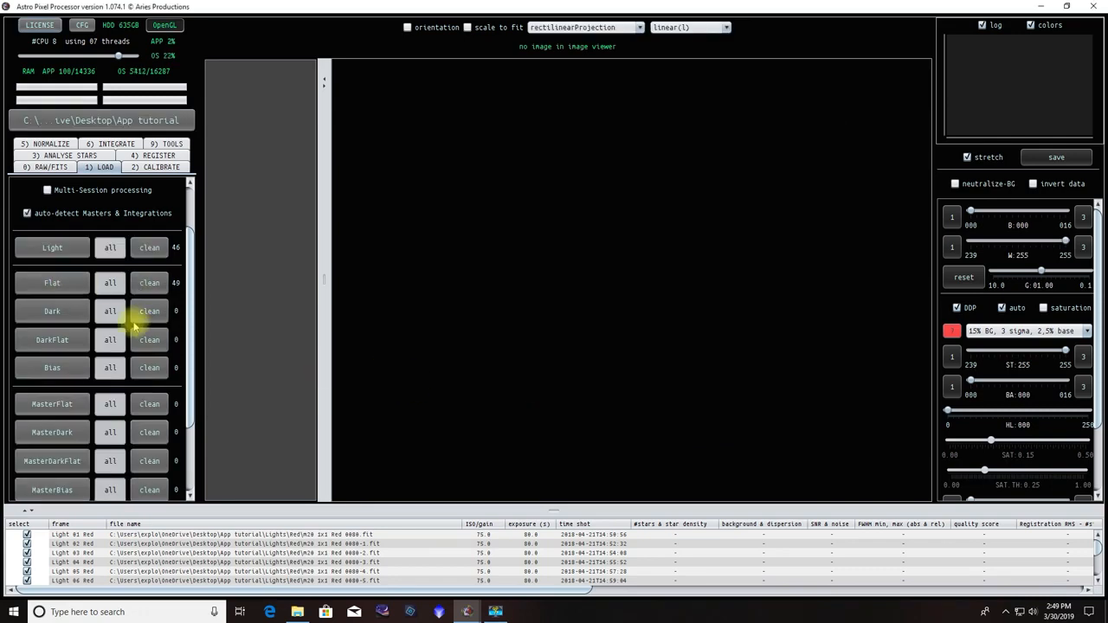
- Load calibration frames_80sec_1x1_darks_frame1.fit through frame20.fit from the Dark folder as dark frames for all channels
left_click(52, 311)
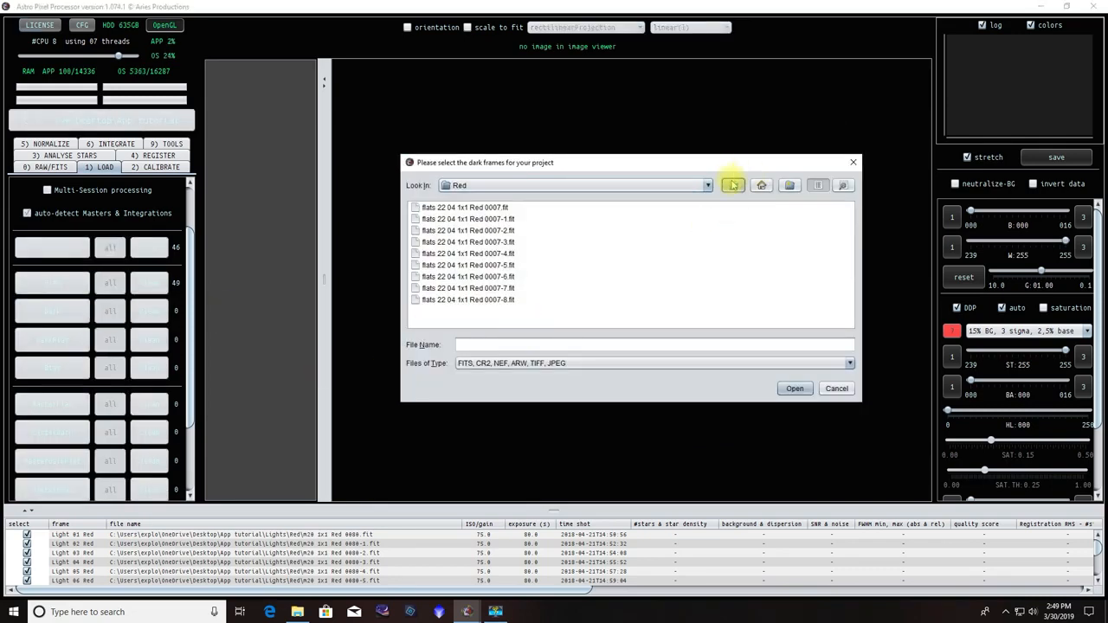
left_click(732, 185)
left_click(732, 187)
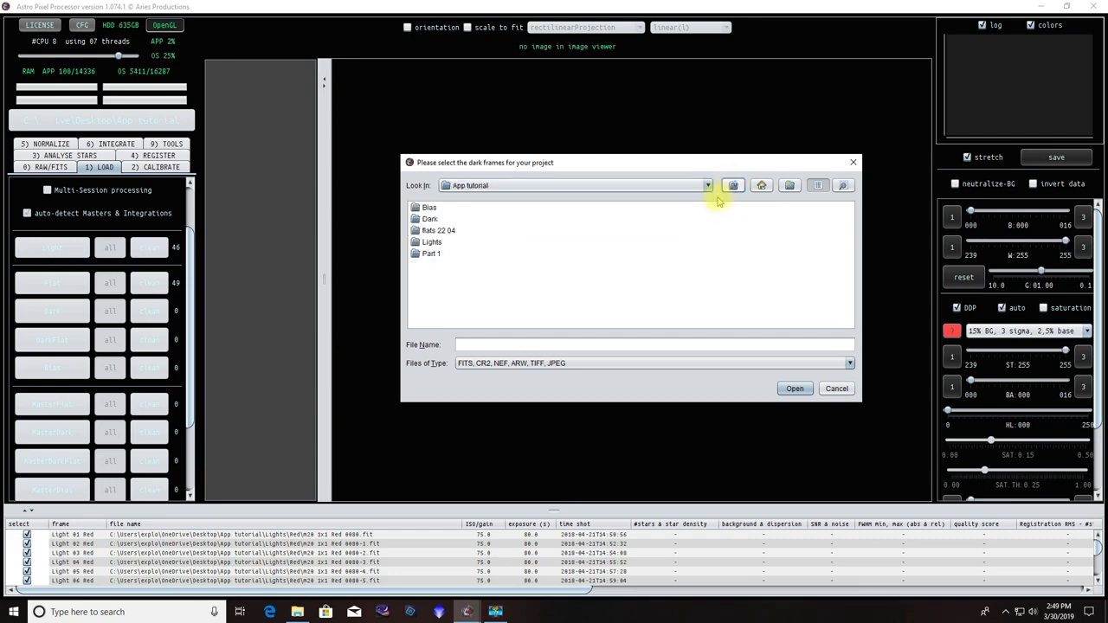
double_click(429, 220)
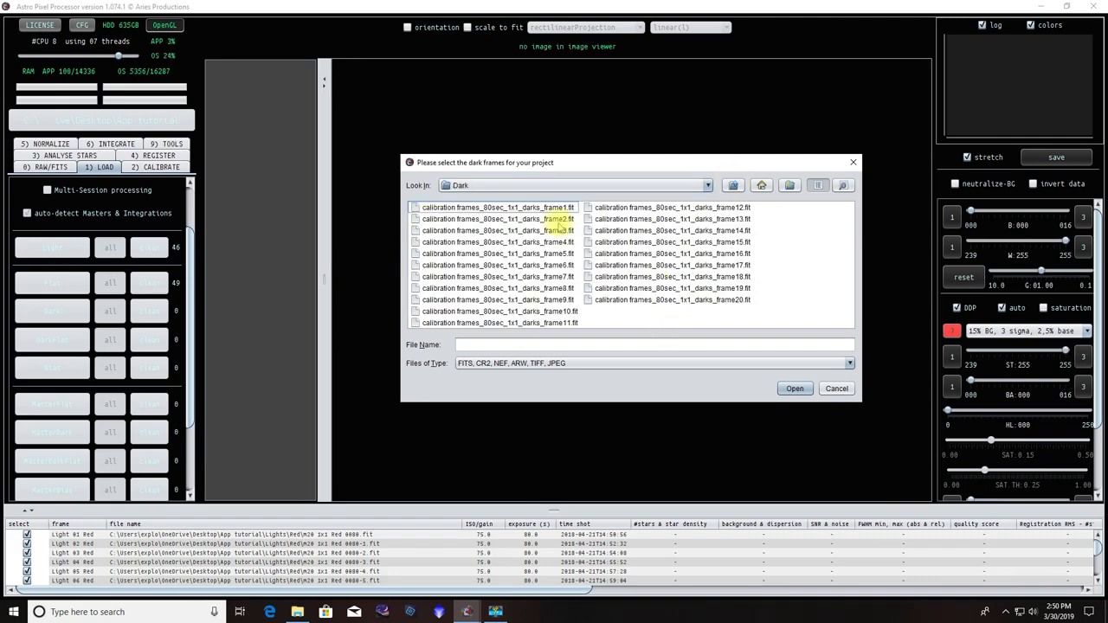
left_click(495, 210)
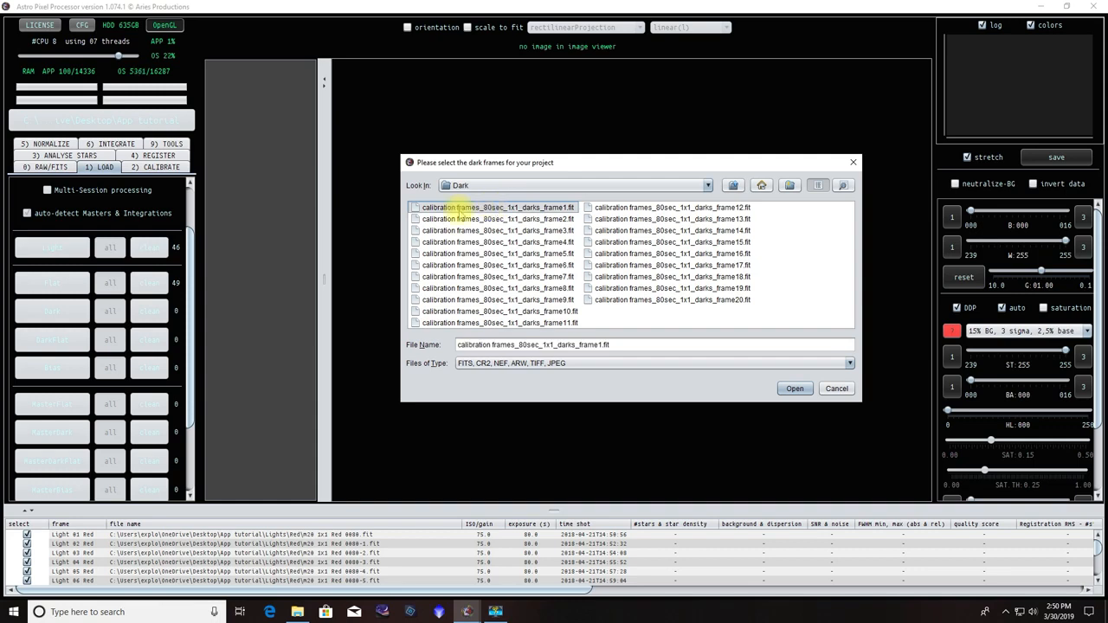
left_click(672, 300, "shift")
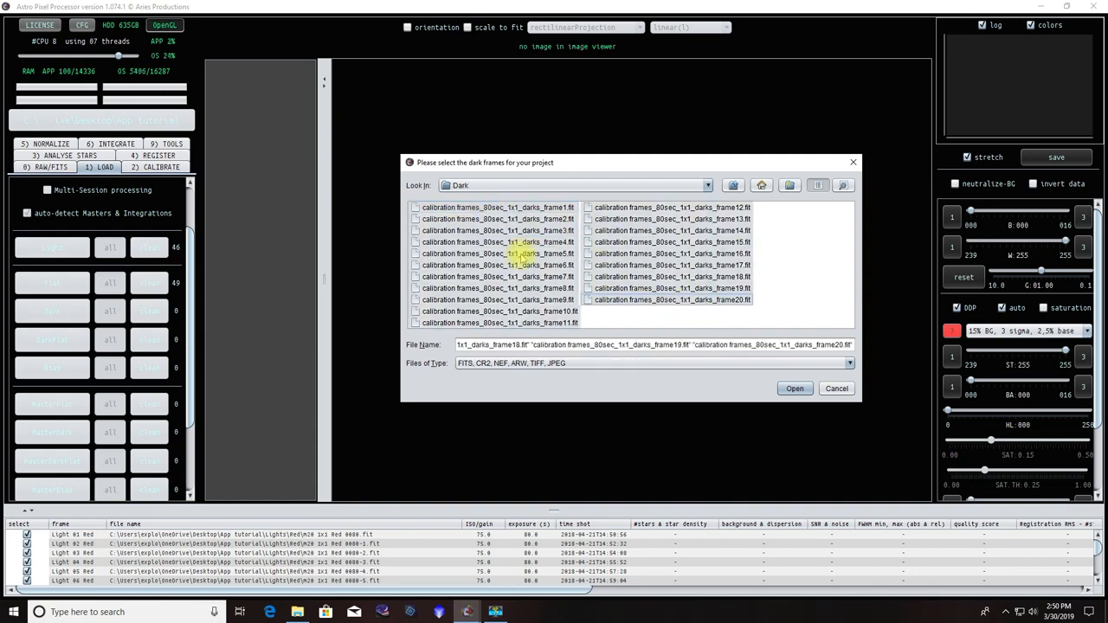
left_click(798, 389)
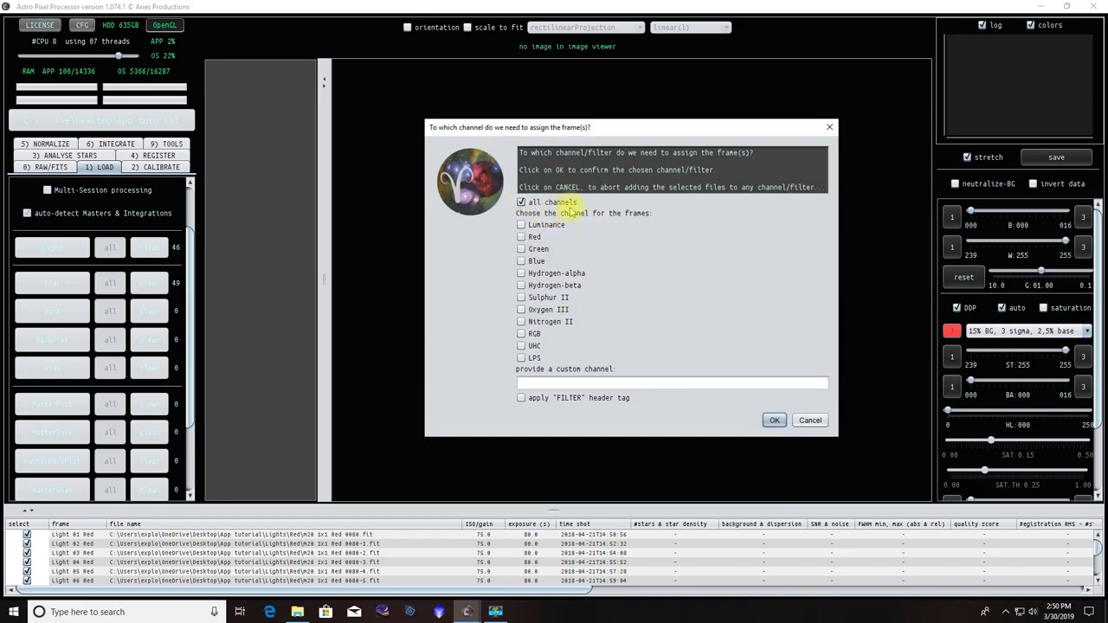
left_click(774, 422)
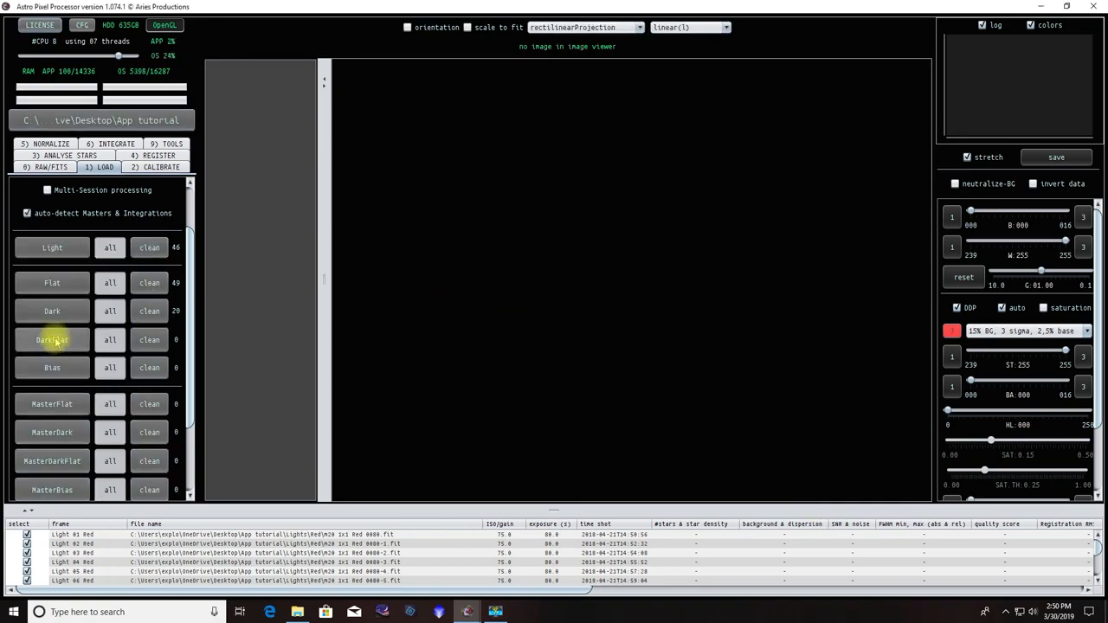
- Load calibration frames_0.01sec_1x1_bias_frame1.fit through frame100.fit from the Bias folder as bias frames for all channels
left_click(52, 368)
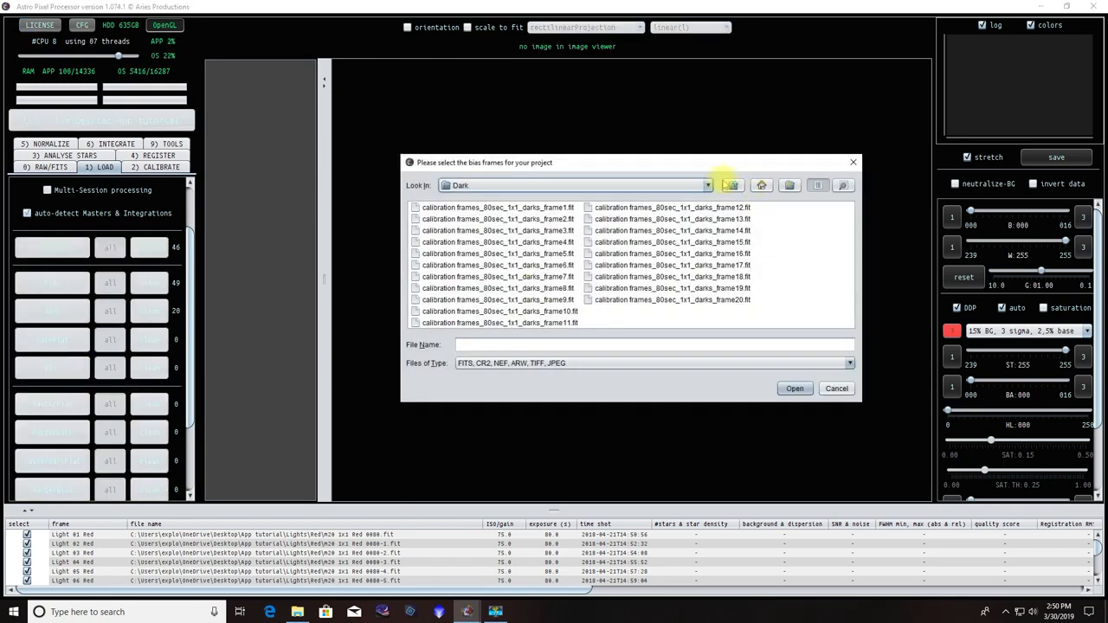
left_click(732, 184)
double_click(424, 207)
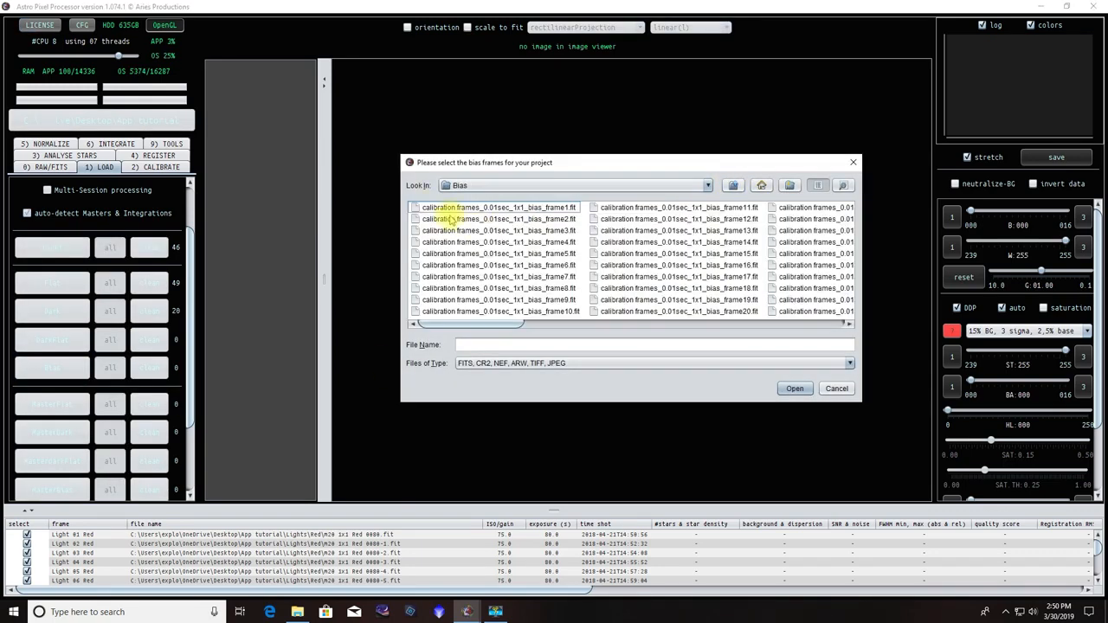
left_click(449, 209)
left_click_drag(498, 325, 863, 327)
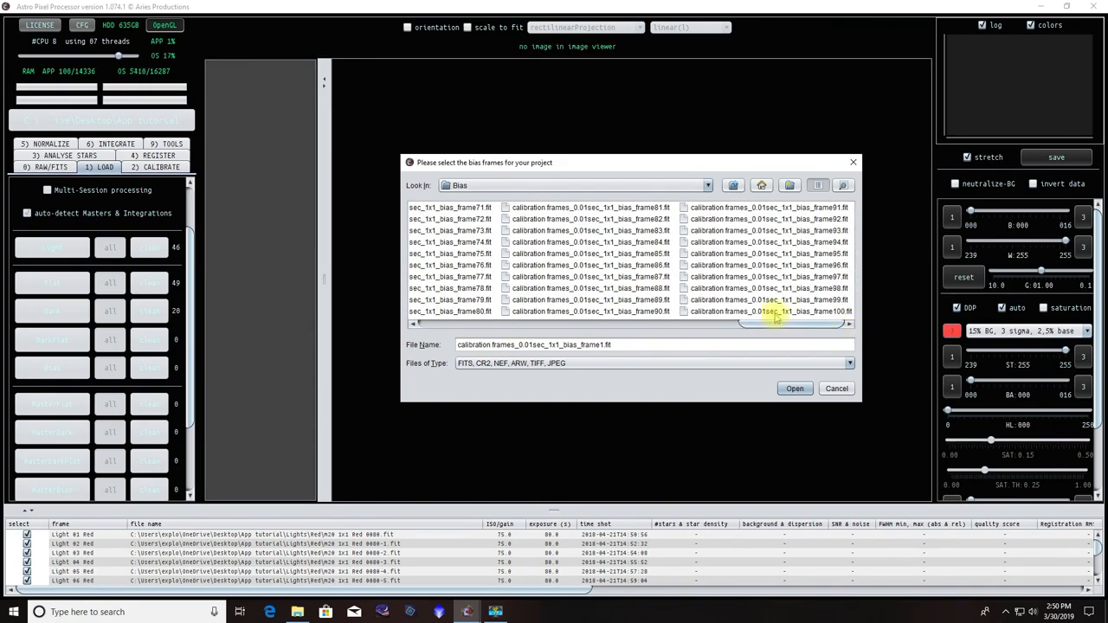
left_click(770, 311, "shift")
left_click(795, 388)
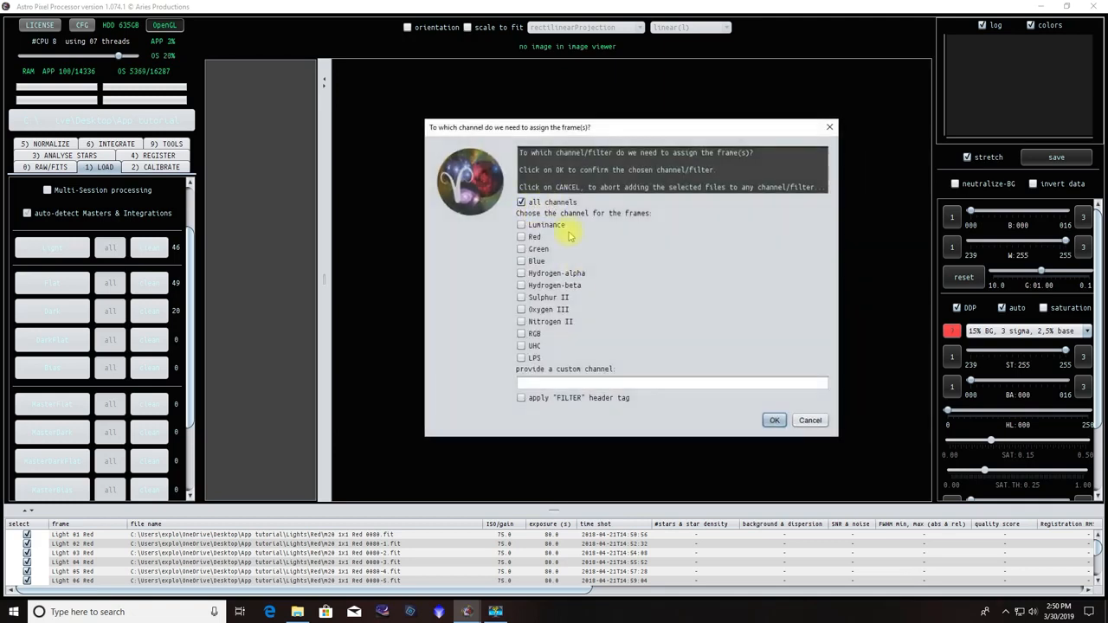
left_click(774, 419)
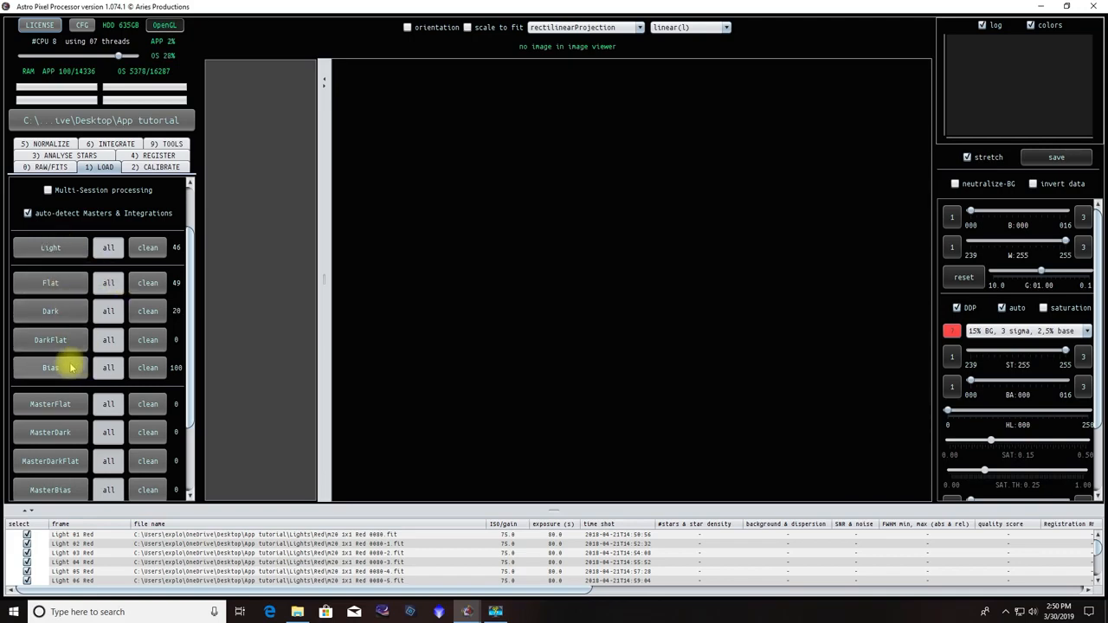
scroll(69, 303, "down", 3)
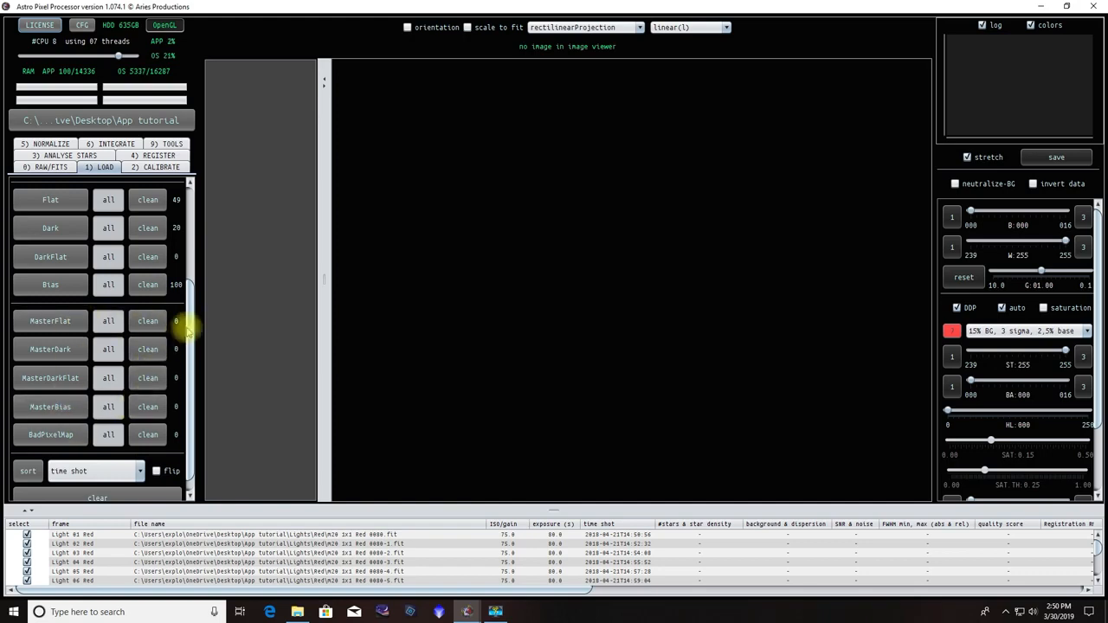
scroll(190, 363, "down", 1)
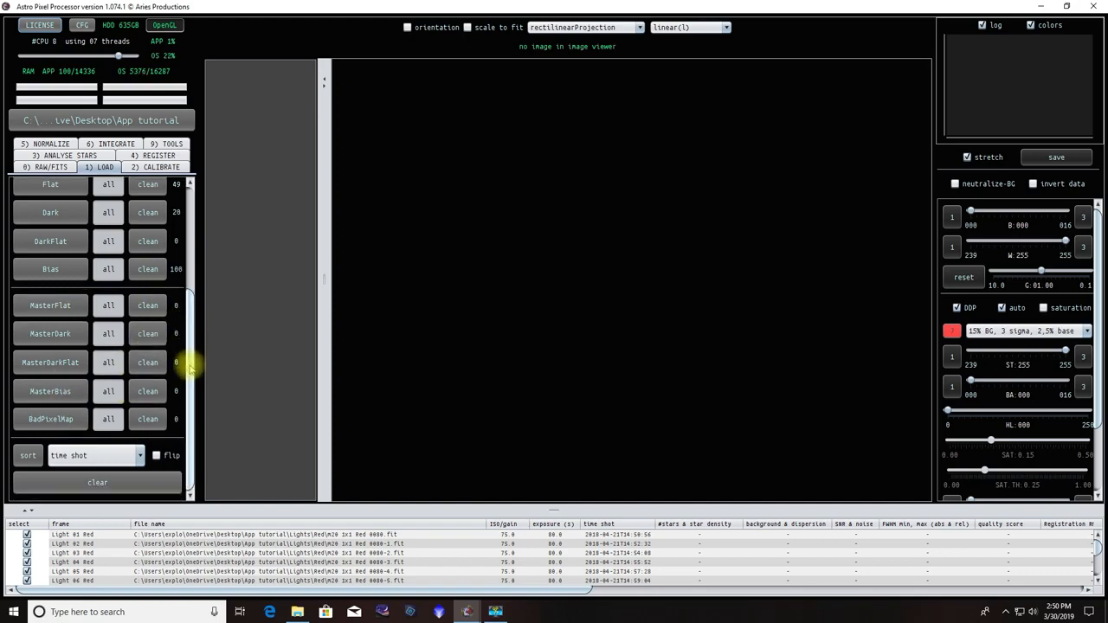